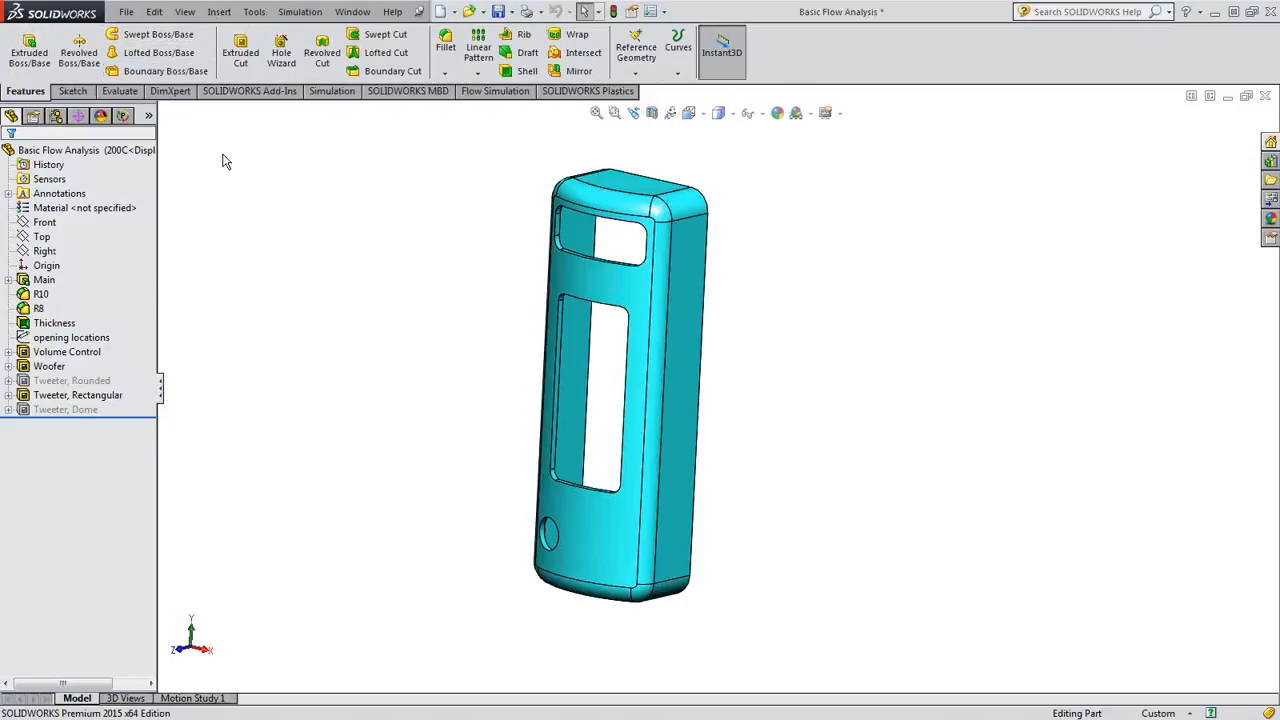
# - Display the part's SOLIDWORKS Plastics analysis tree and start the Getting Started Wizard
pyautogui.click(572, 92)
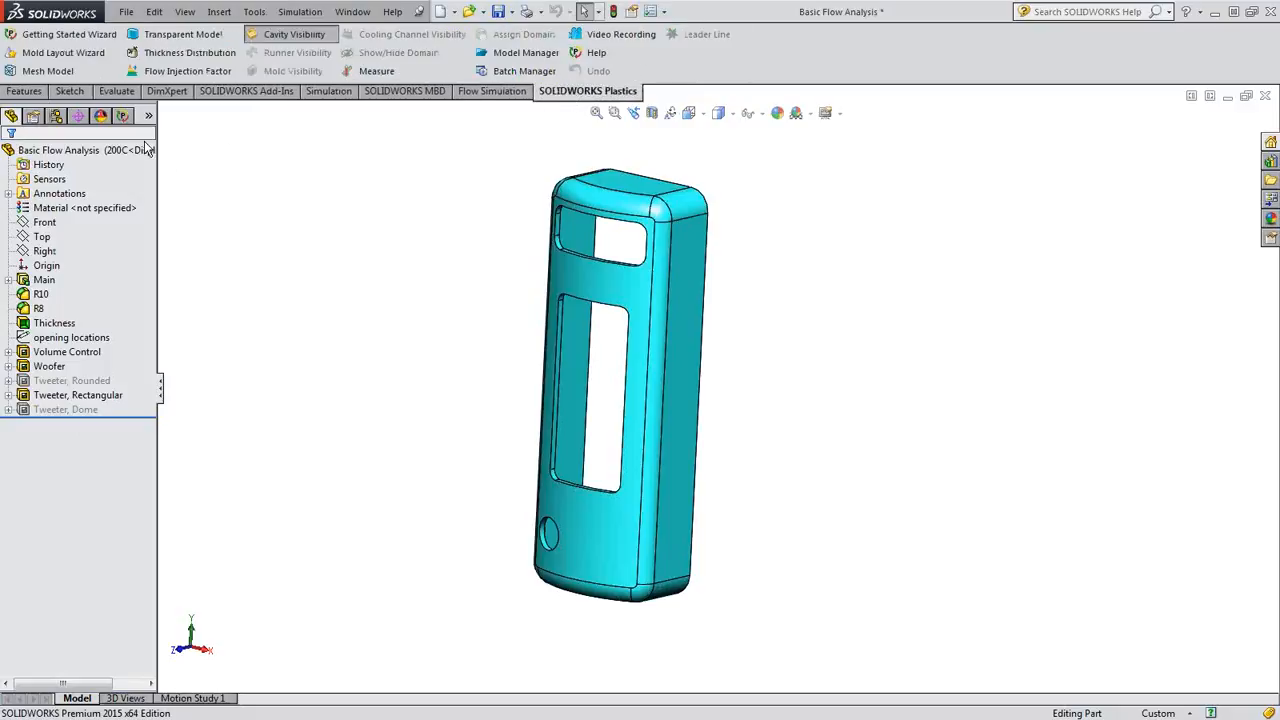
pyautogui.click(122, 115)
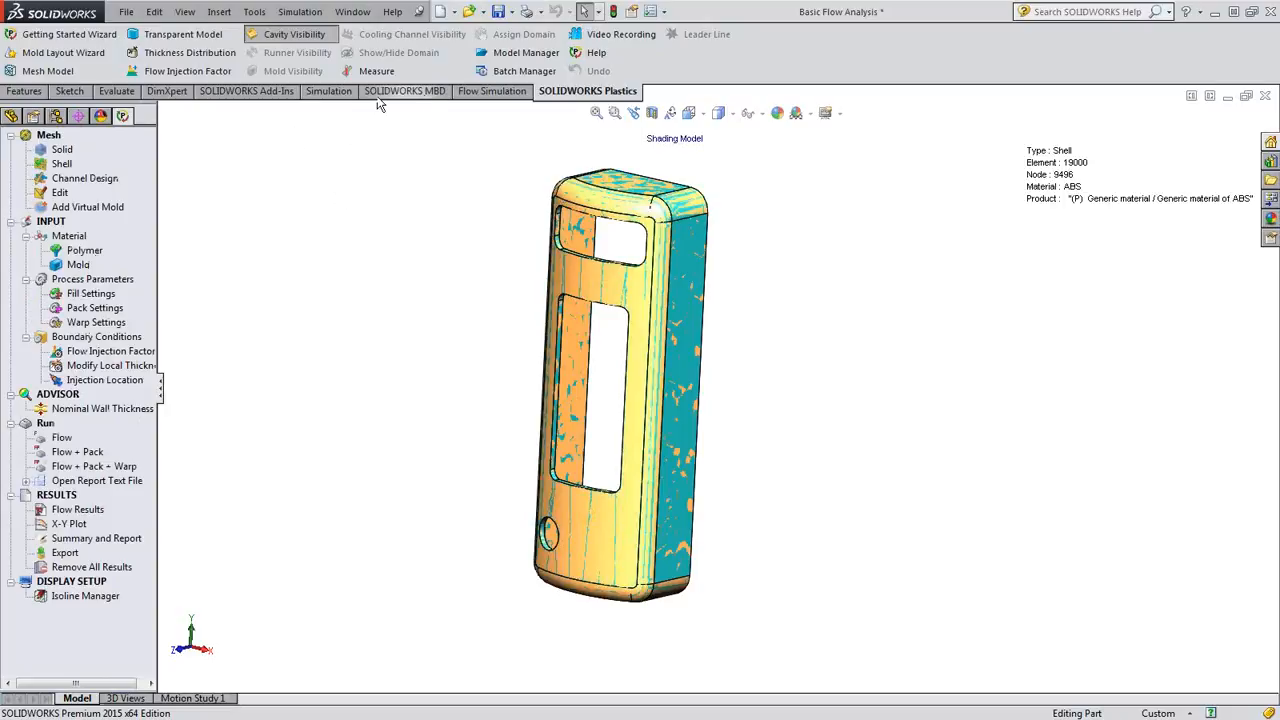
pyautogui.moveTo(447, 246); pyautogui.dragTo(385, 250, button='middle')
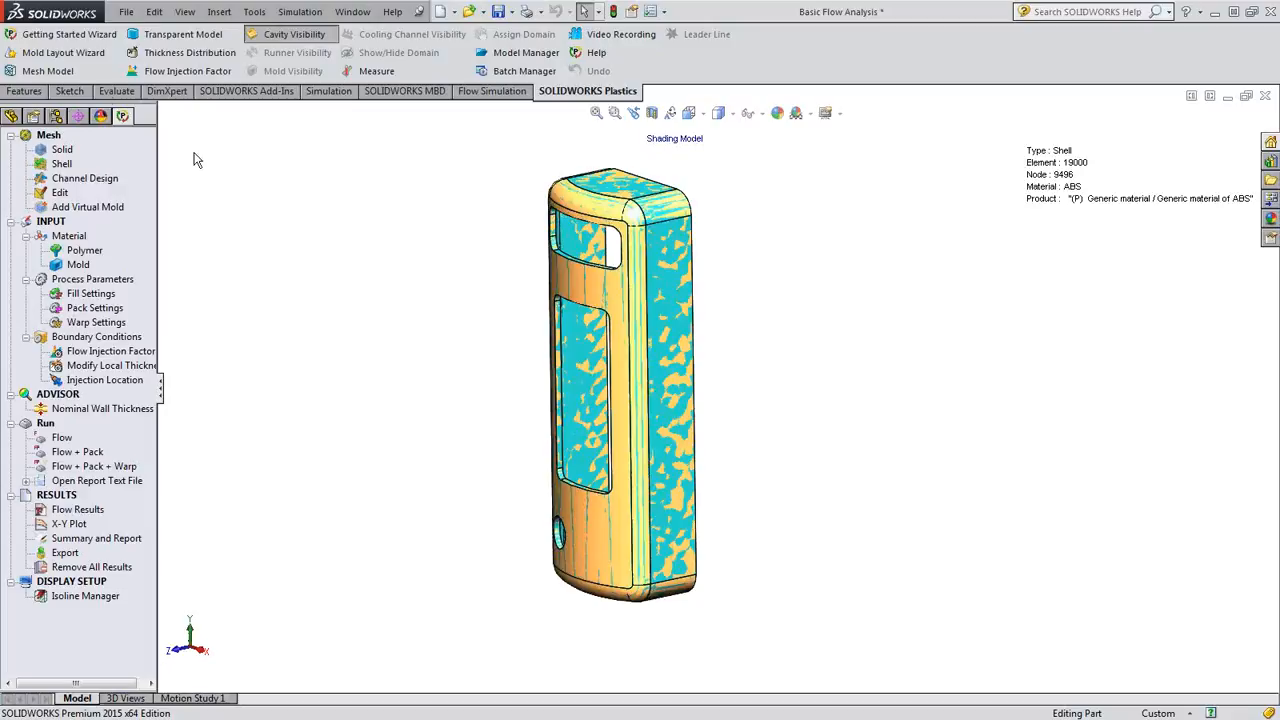
pyautogui.click(92, 35)
pyautogui.moveTo(845, 552); pyautogui.dragTo(870, 534, button='middle')
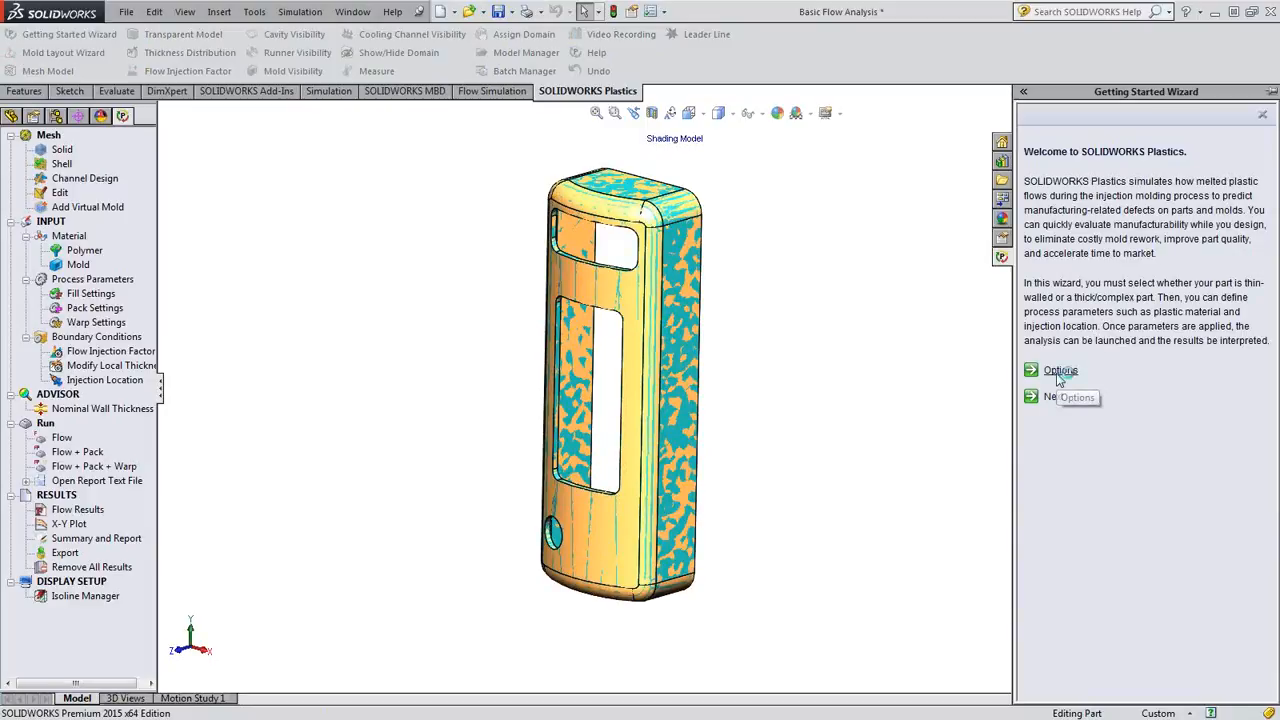
# - Check the Plastics unit options without changing them and advance the wizard past Generate Mesh to the Material stage
pyautogui.click(1058, 375)
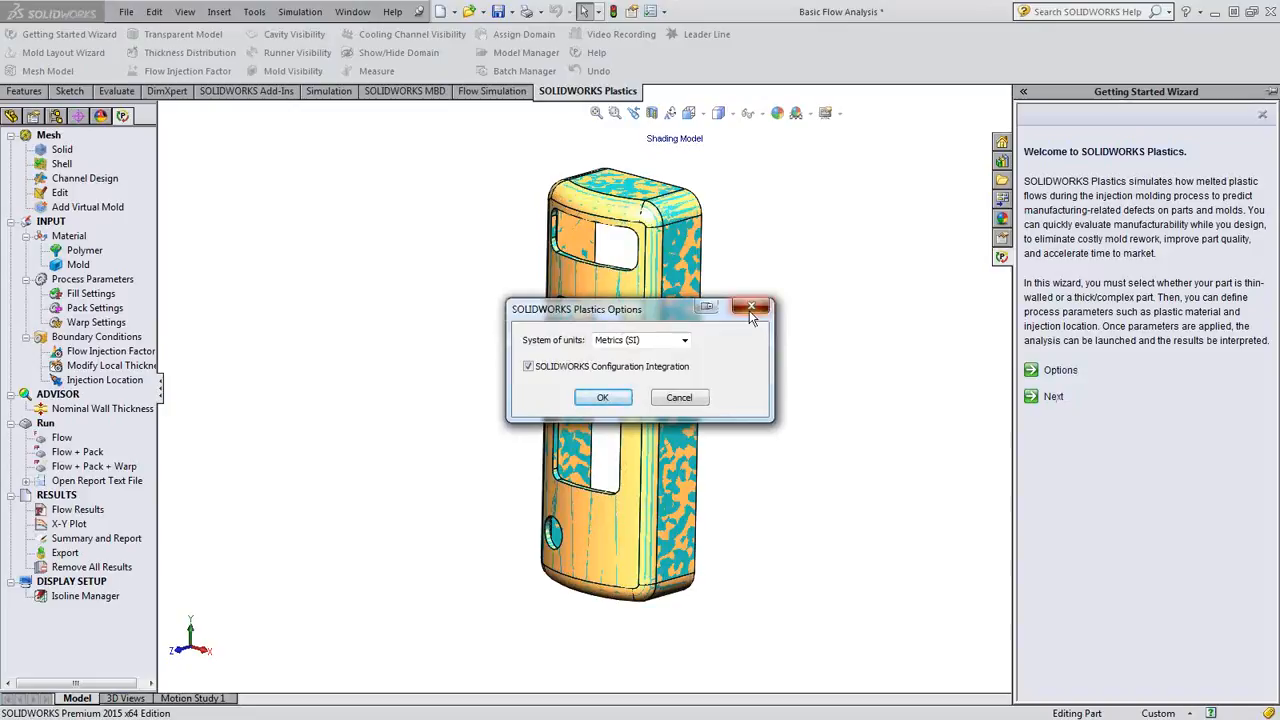
pyautogui.click(749, 310)
pyautogui.click(1048, 400)
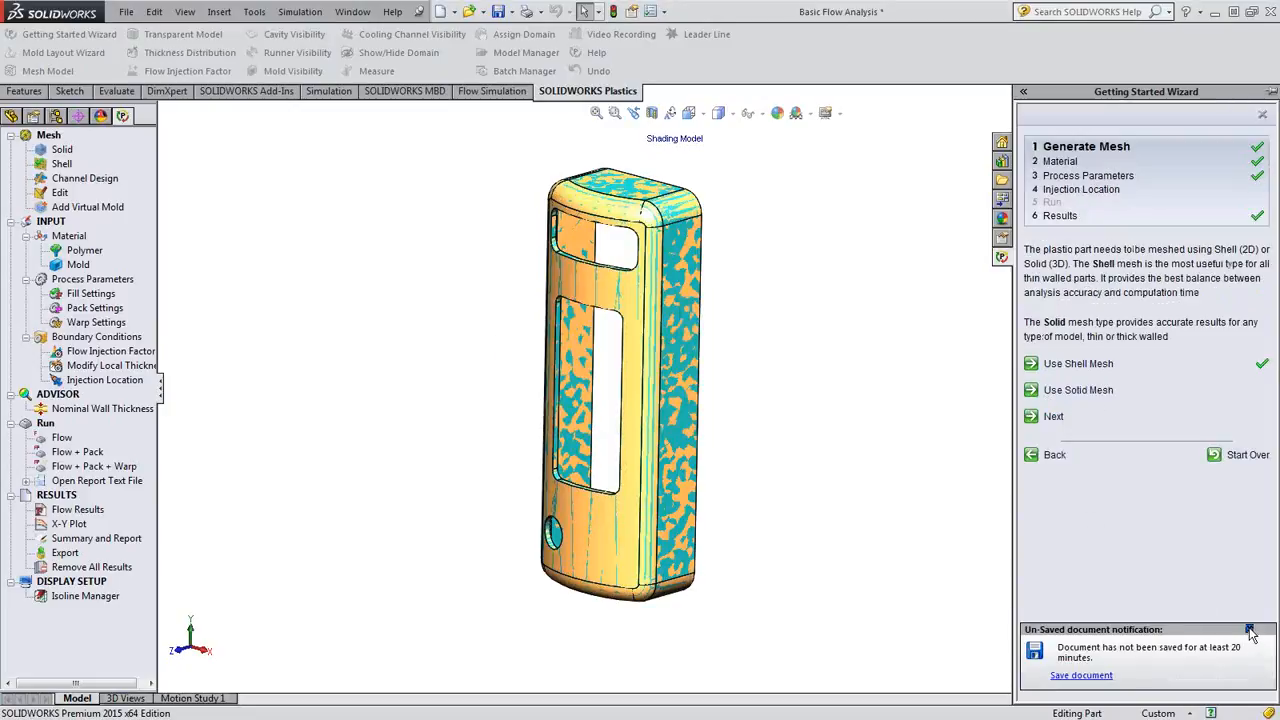
pyautogui.click(1057, 418)
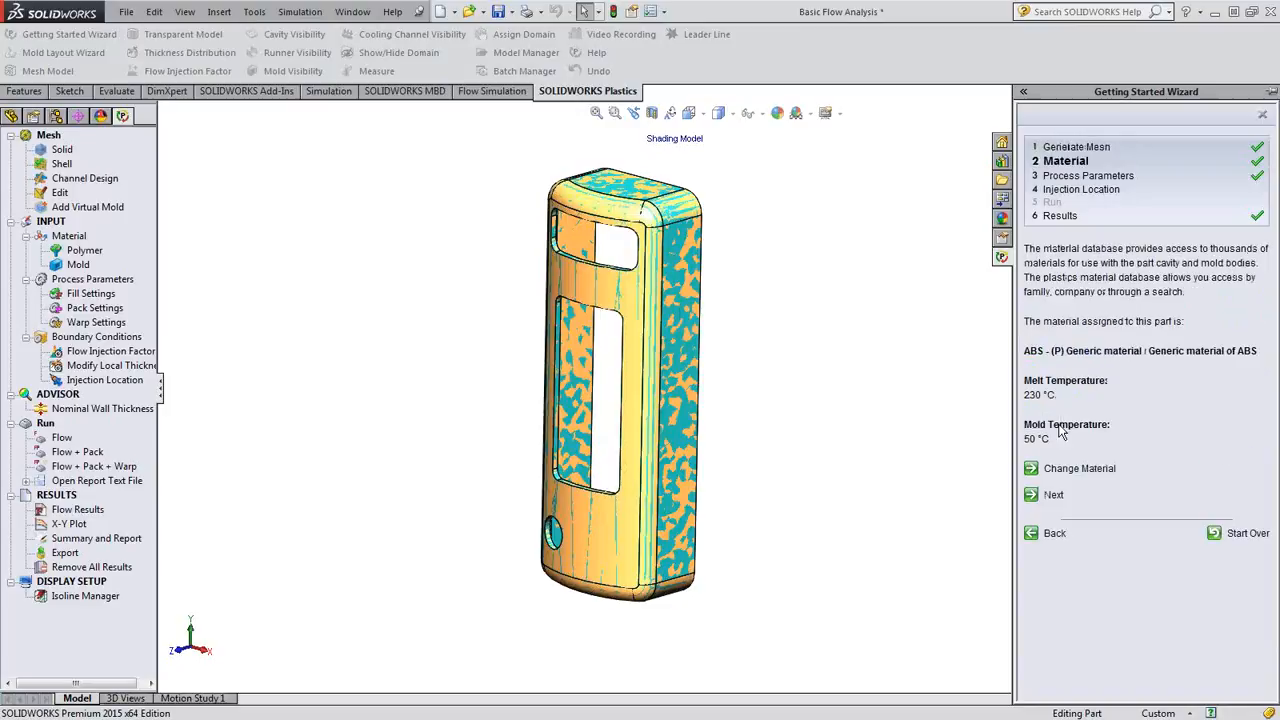
# - Browse the polymer database sorted by company and by family, and close it without changing the material
pyautogui.click(1090, 470)
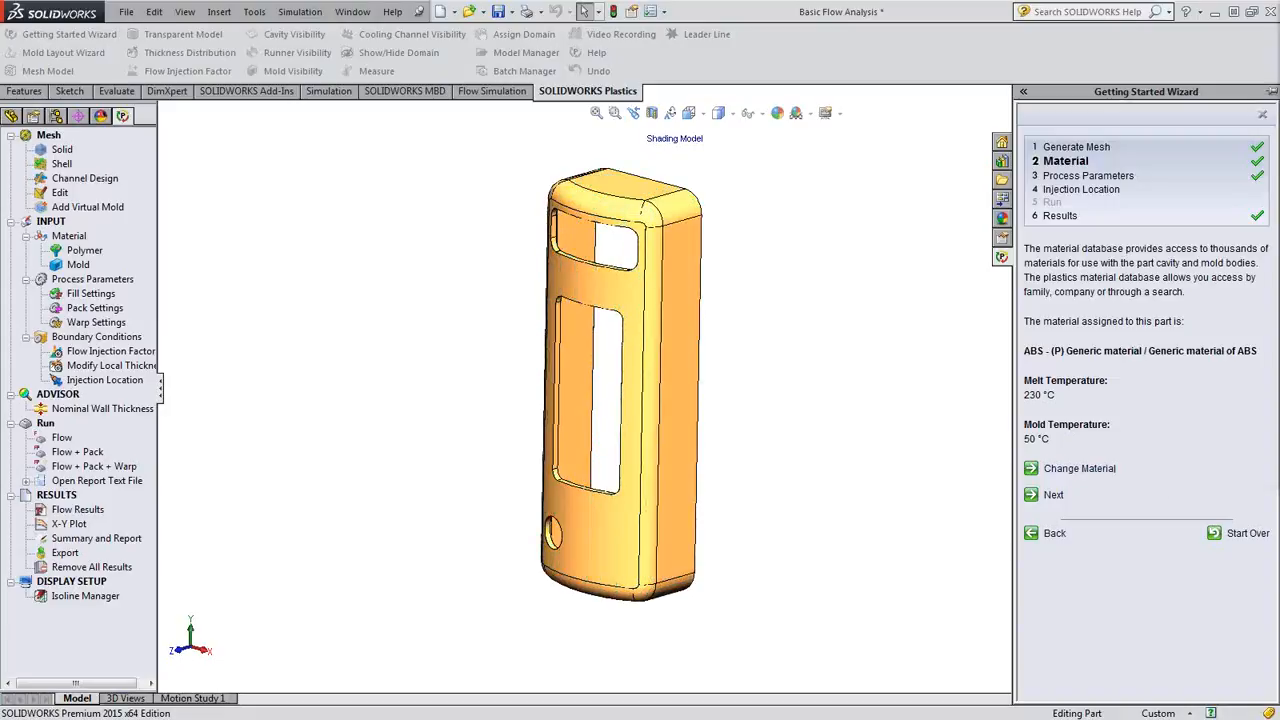
pyautogui.moveTo(1279, 25); pyautogui.dragTo(632, 53)
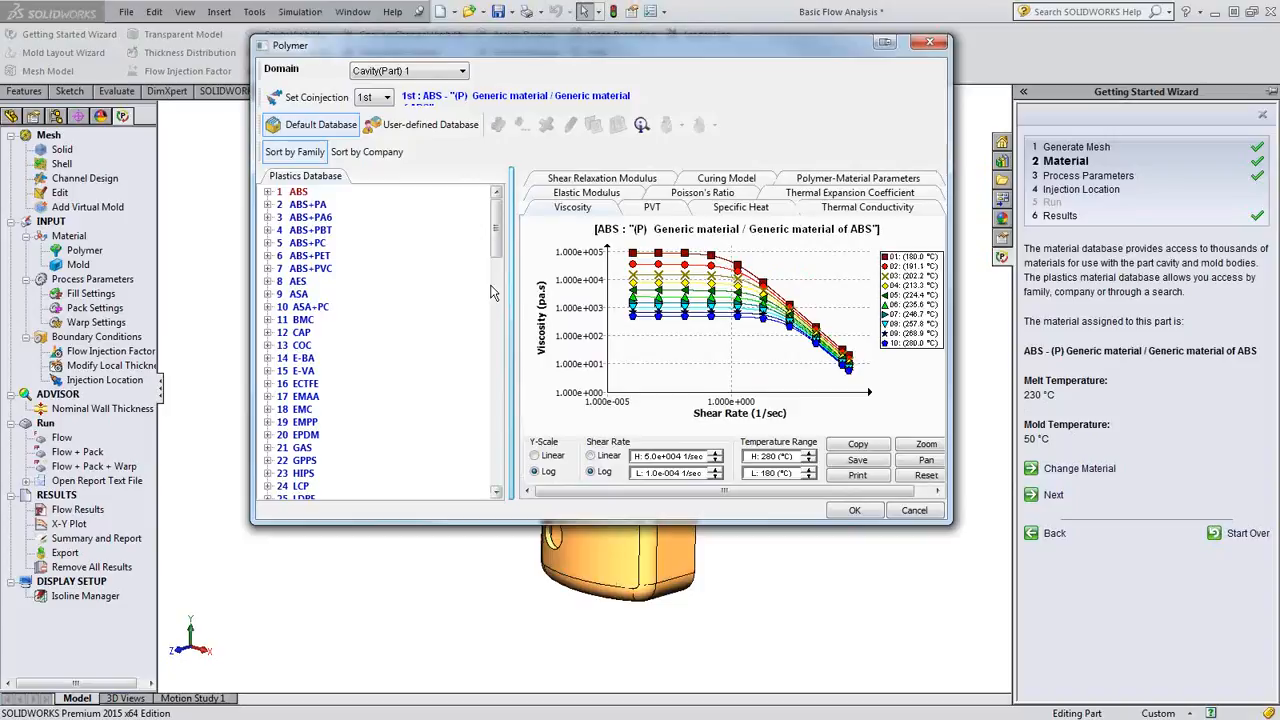
pyautogui.click(366, 153)
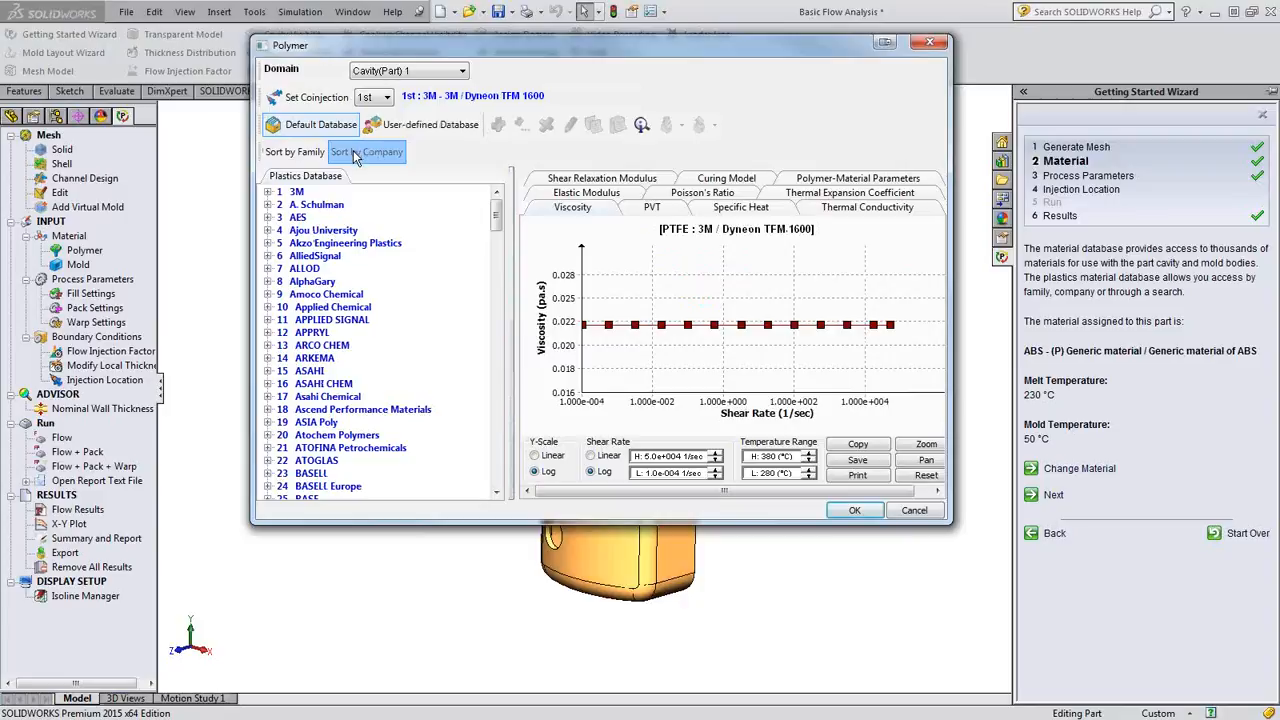
pyautogui.click(292, 154)
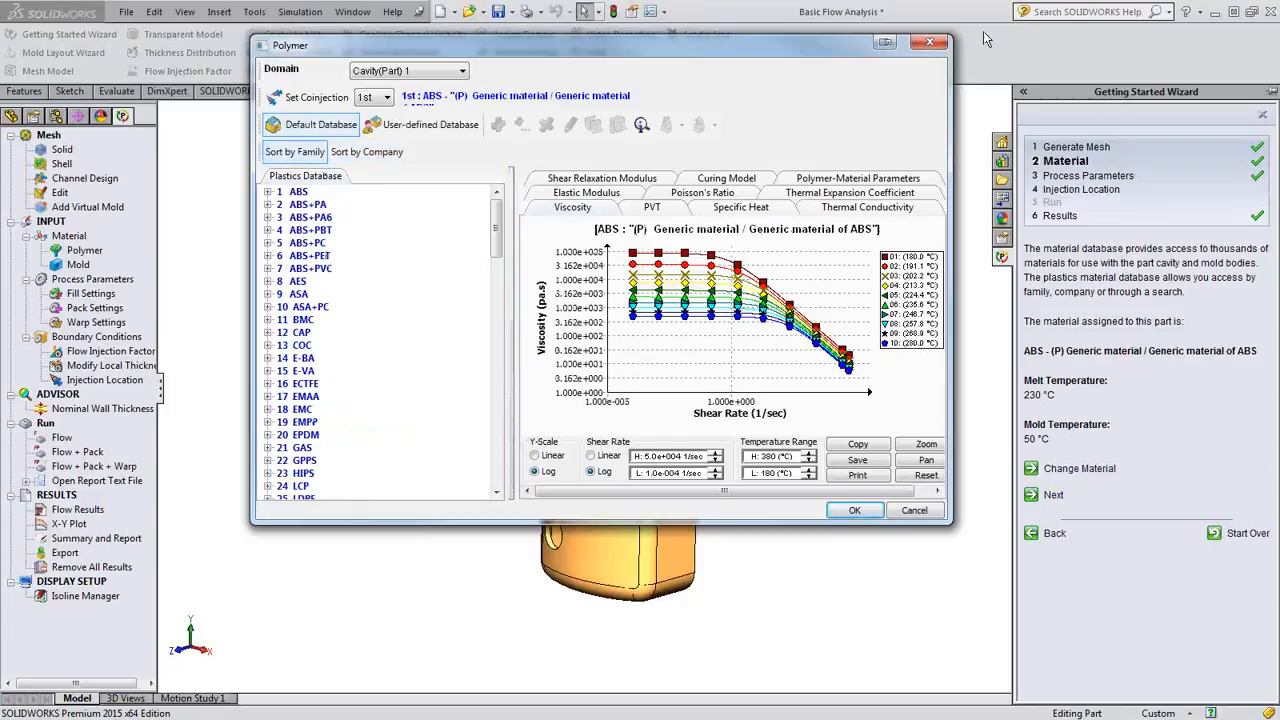
pyautogui.click(932, 44)
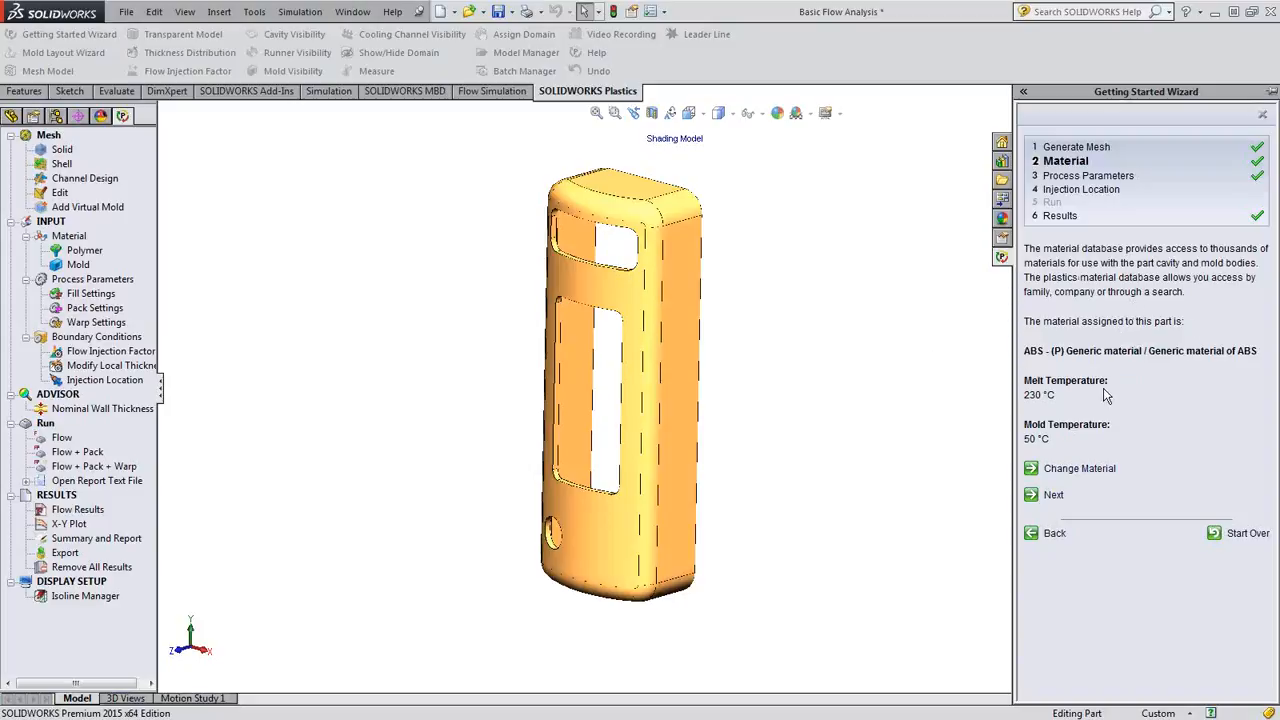
# - Advance the wizard to Process Parameters, review the fill settings and leave them unchanged
pyautogui.click(1053, 495)
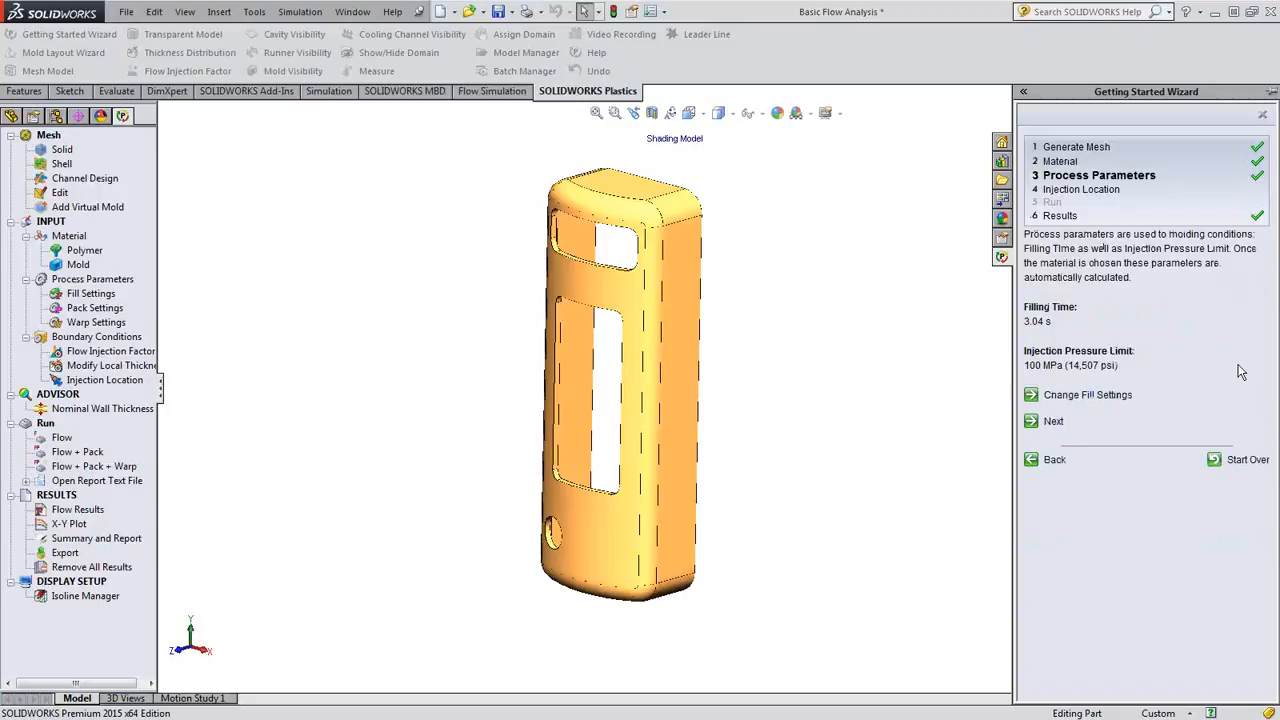
pyautogui.click(1078, 395)
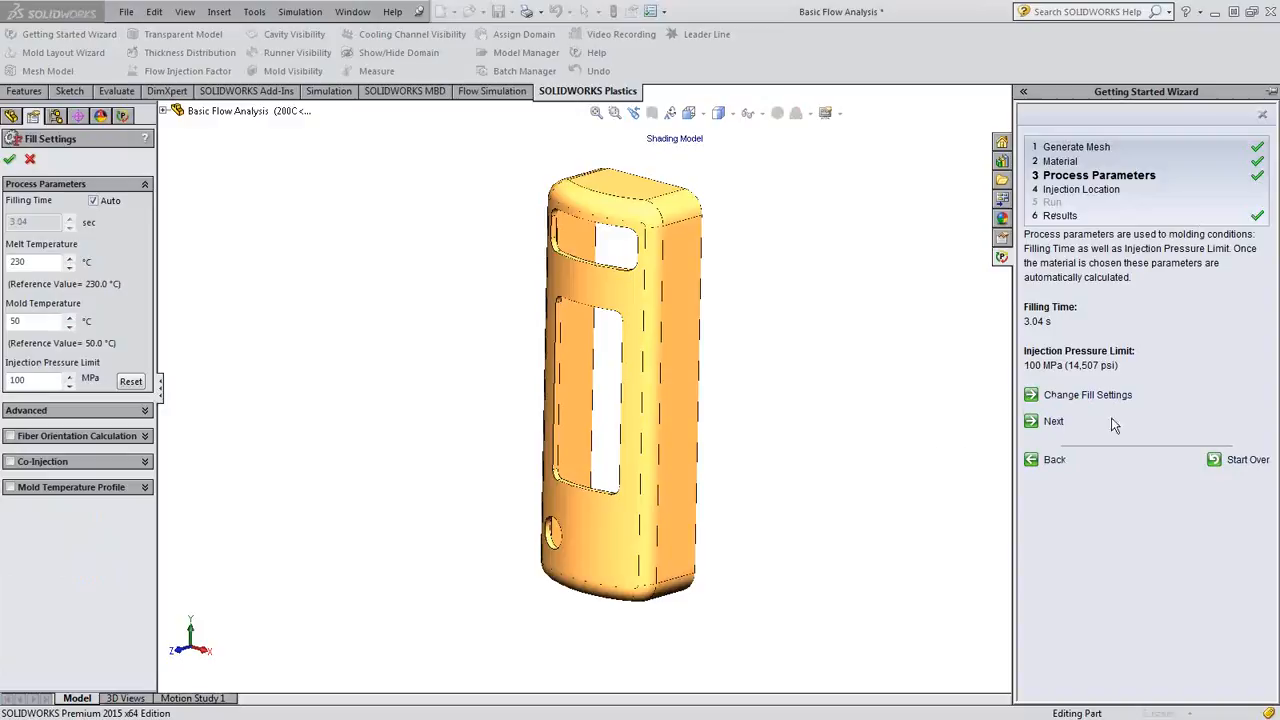
pyautogui.moveTo(778, 450); pyautogui.dragTo(645, 388, button='middle')
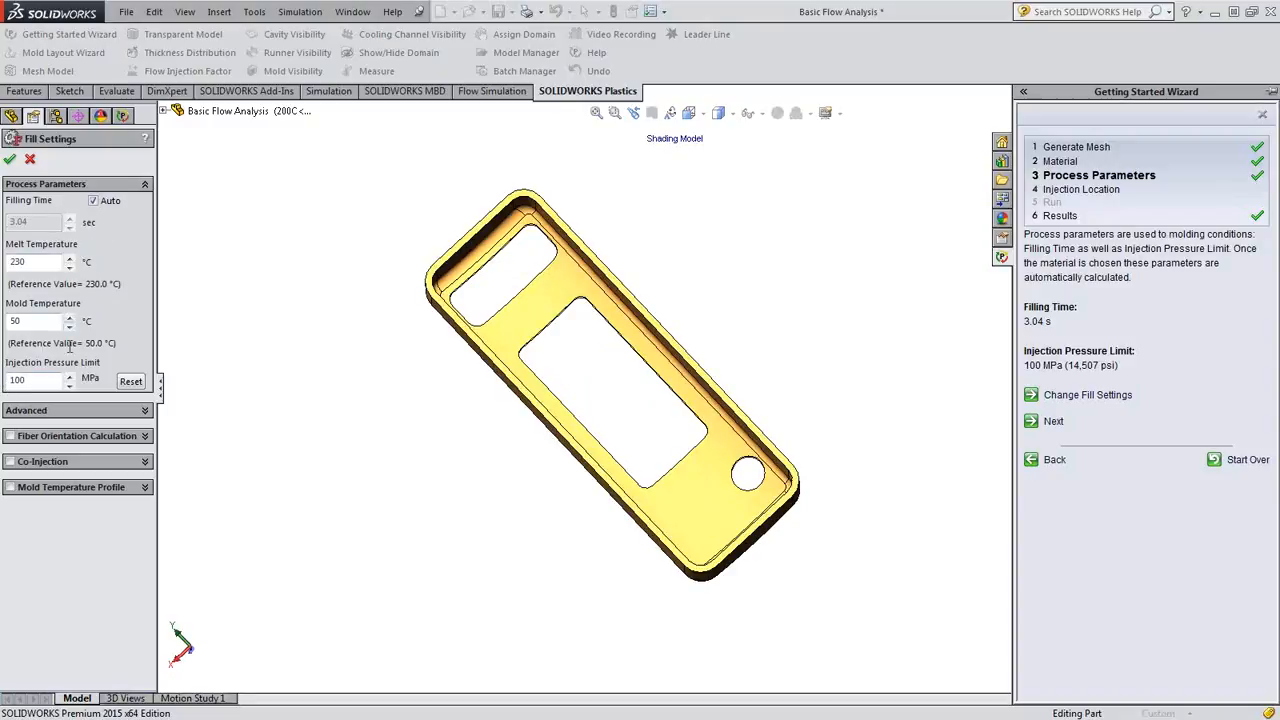
pyautogui.click(31, 159)
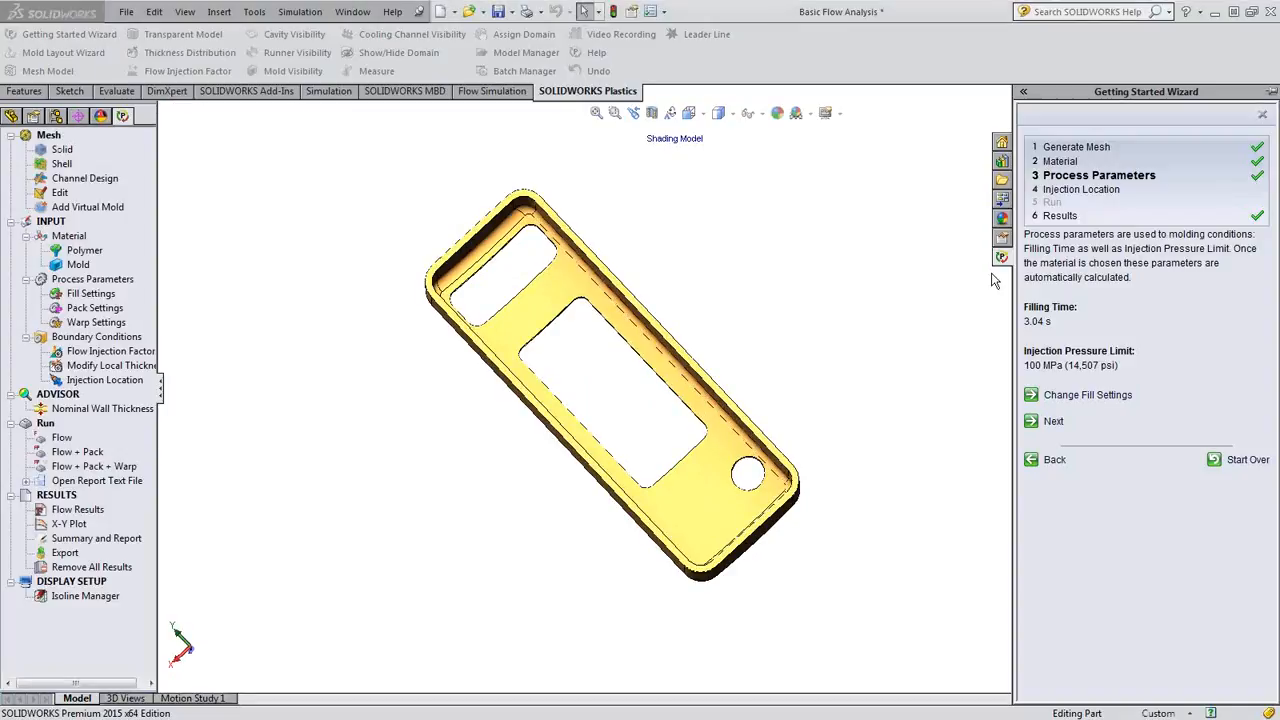
# - Advance to the Injection Location stage and try injection points on the housing's rim and inner side wall
pyautogui.click(1053, 422)
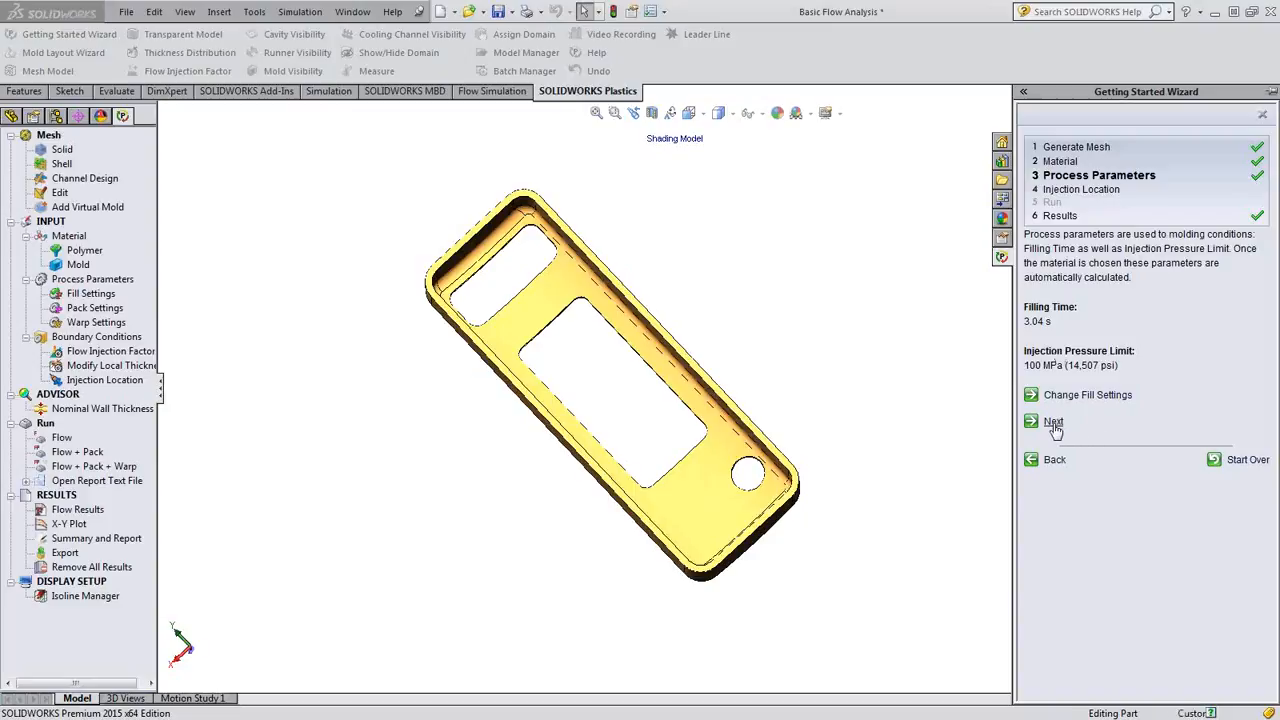
pyautogui.moveTo(859, 506); pyautogui.dragTo(890, 482, button='middle')
pyautogui.click(1075, 364)
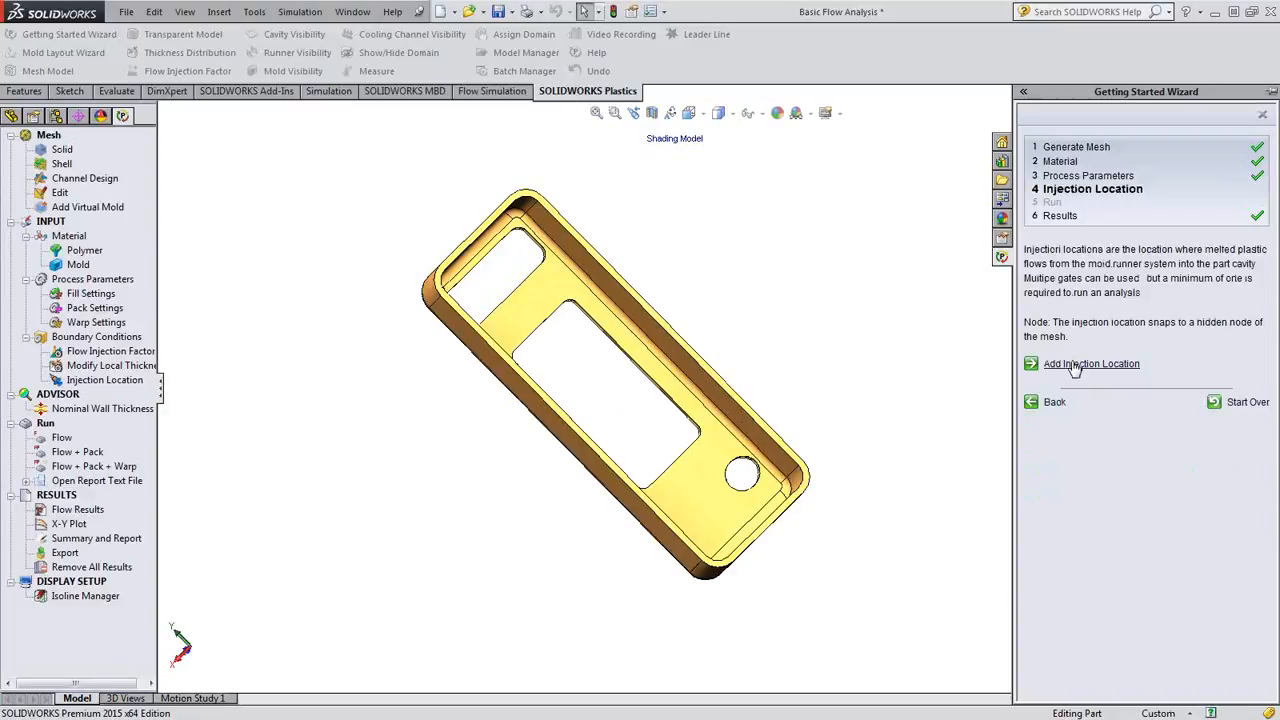
pyautogui.scroll(-5, 516, 264)
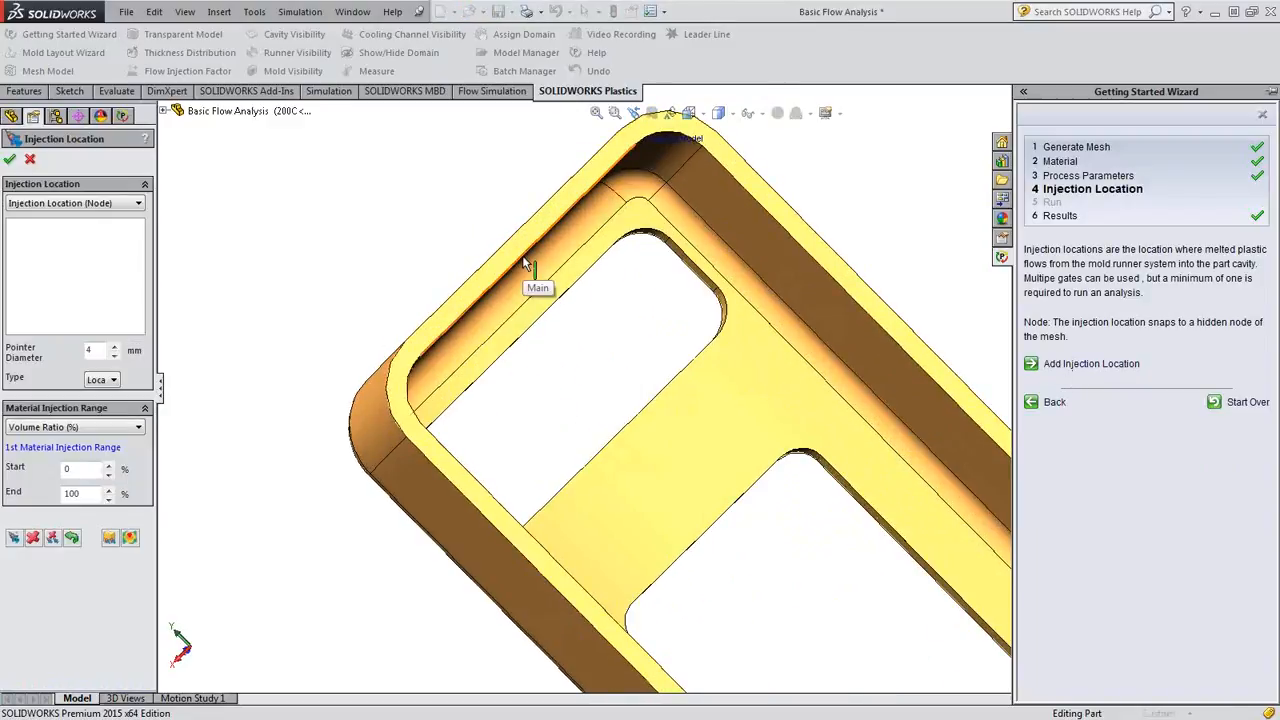
pyautogui.click(528, 262)
pyautogui.moveTo(536, 312); pyautogui.dragTo(585, 195, button='middle')
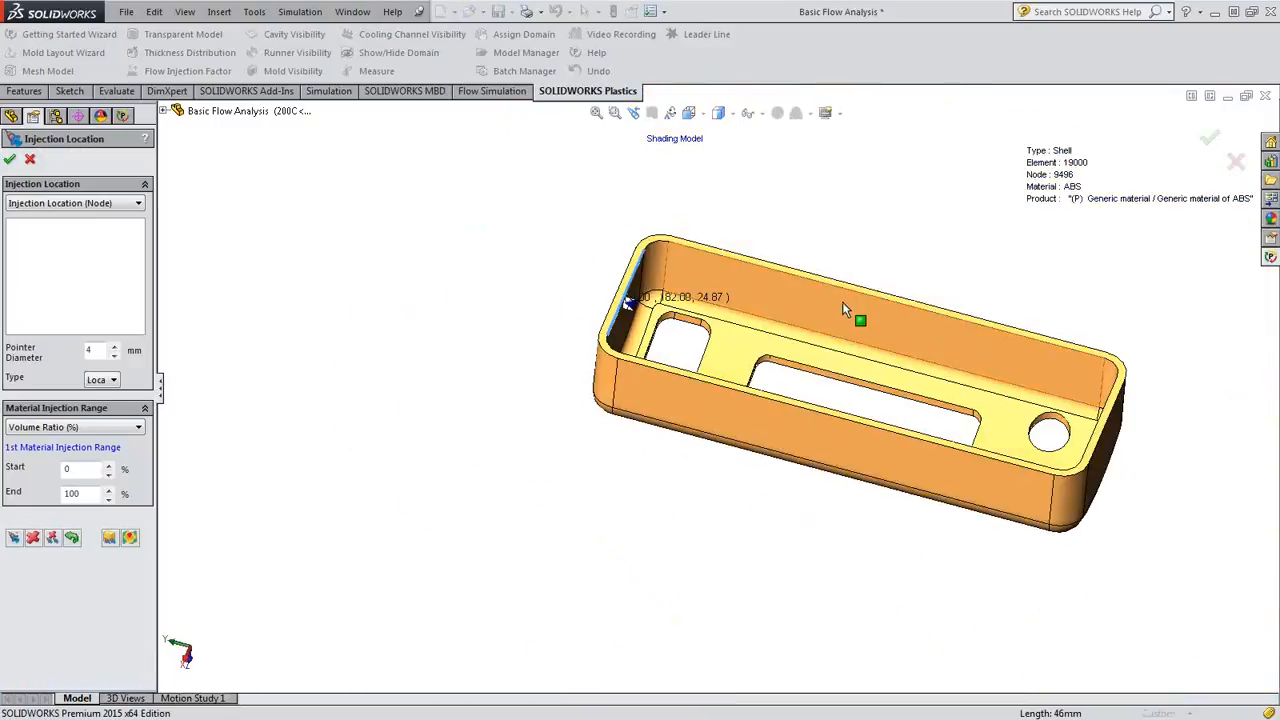
pyautogui.click(842, 301)
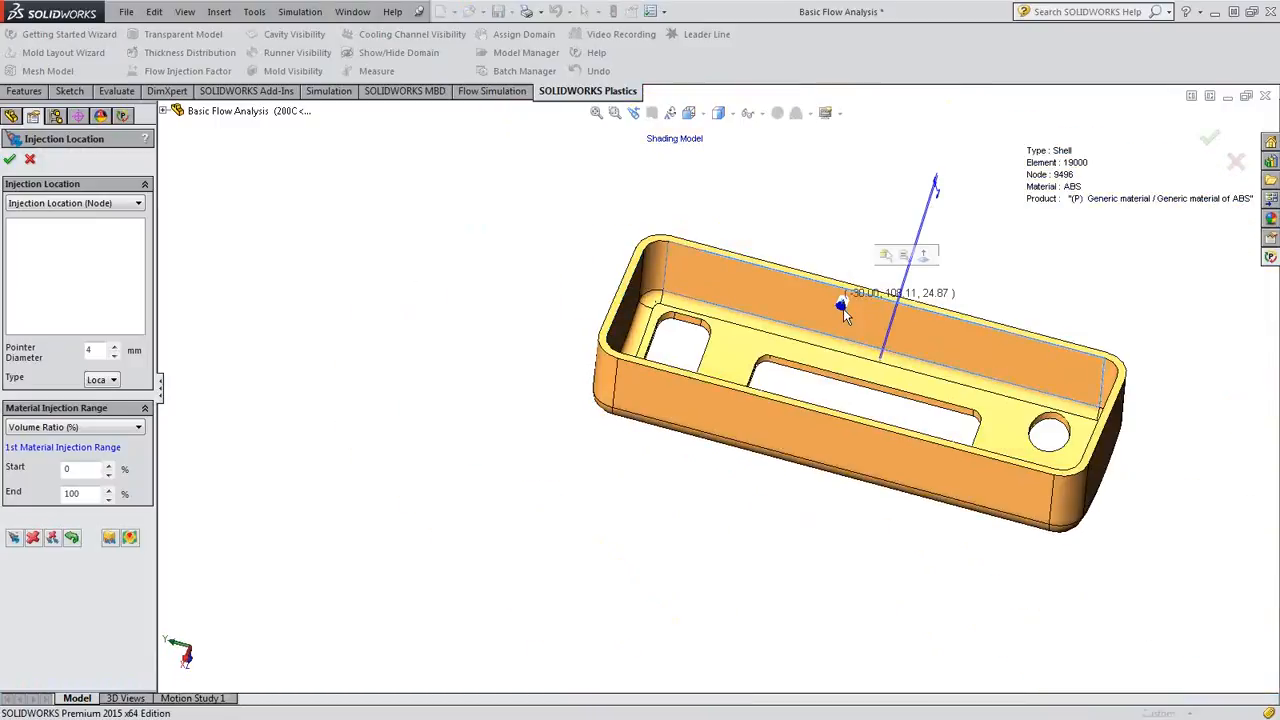
pyautogui.scroll(-1, 1150, 437)
pyautogui.scroll(-3, 1150, 441)
pyautogui.click(940, 423)
pyautogui.scroll(4, 955, 445)
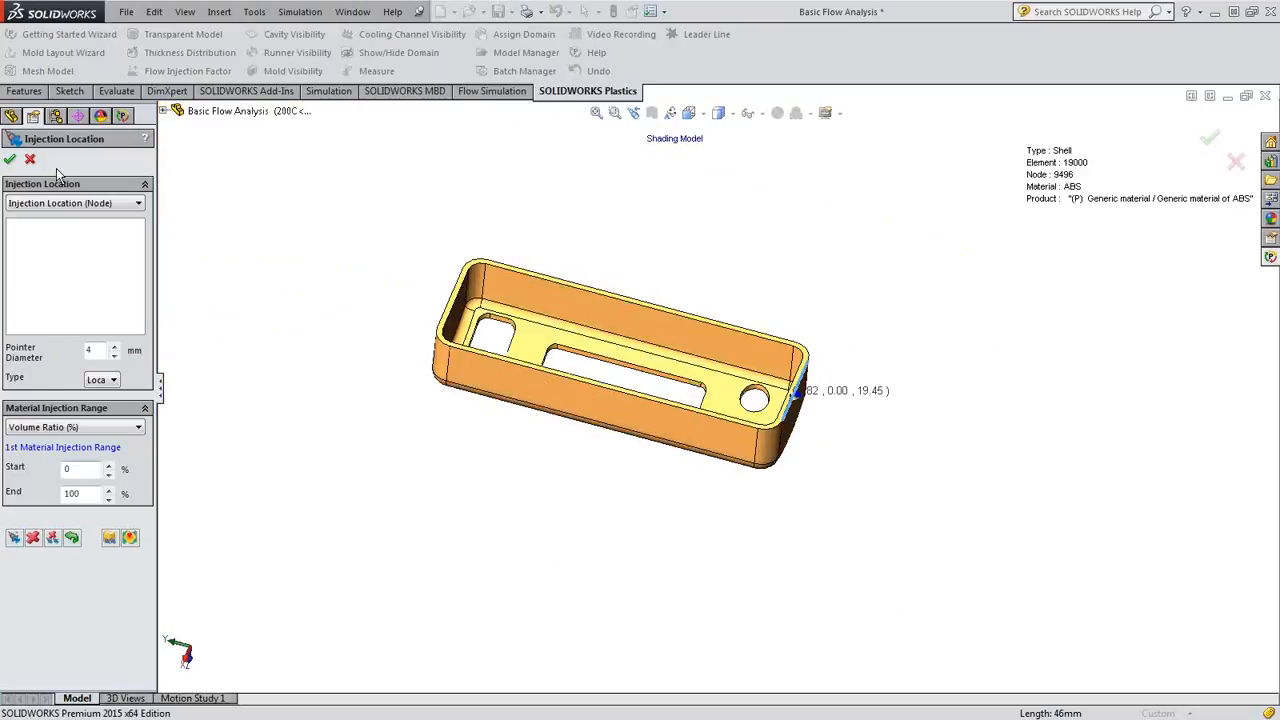
pyautogui.click(32, 160)
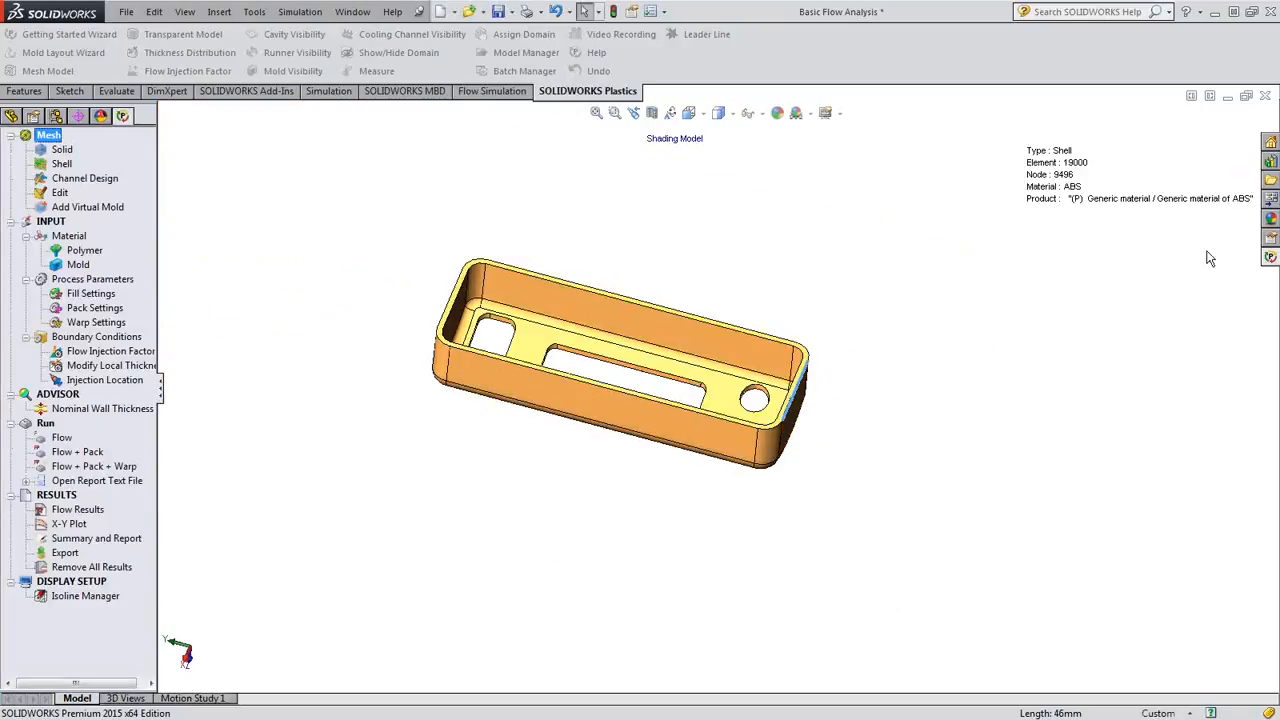
# - Close the Getting Started Wizard and open the flow results with the full list of result plots readable
pyautogui.click(1270, 257)
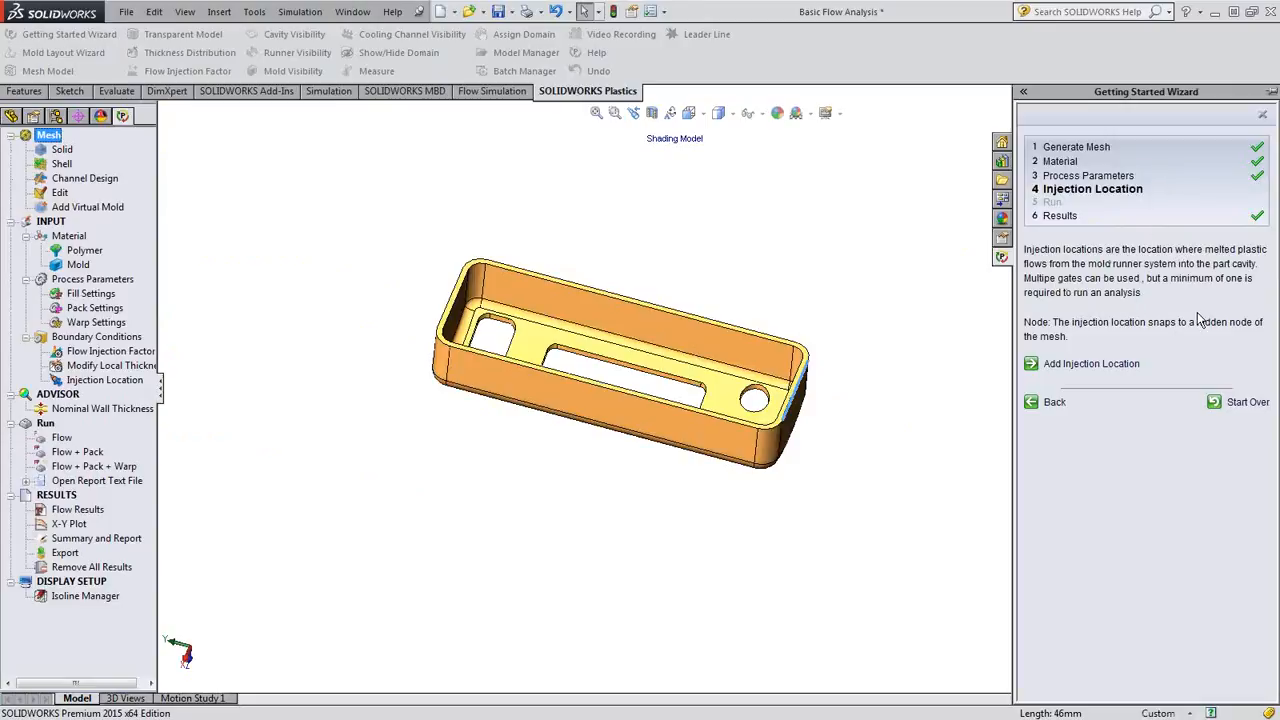
pyautogui.click(1264, 116)
pyautogui.moveTo(935, 456); pyautogui.dragTo(1031, 441, button='middle')
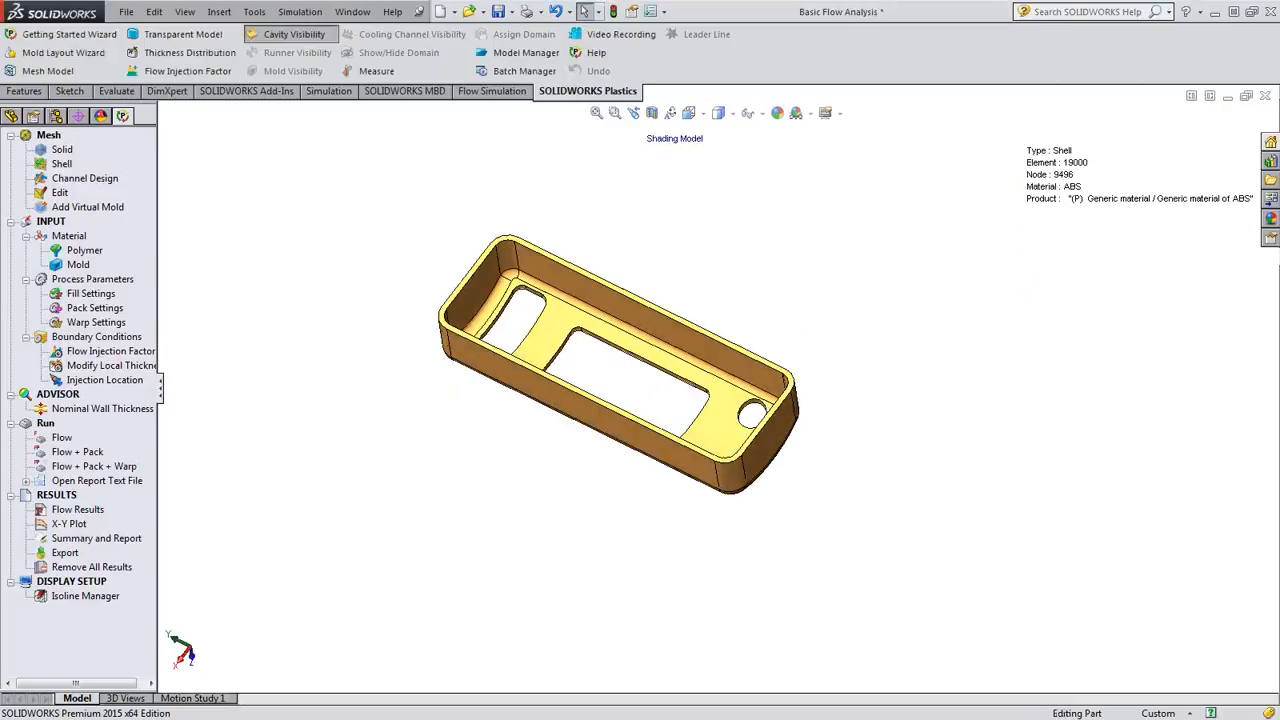
pyautogui.doubleClick(78, 510)
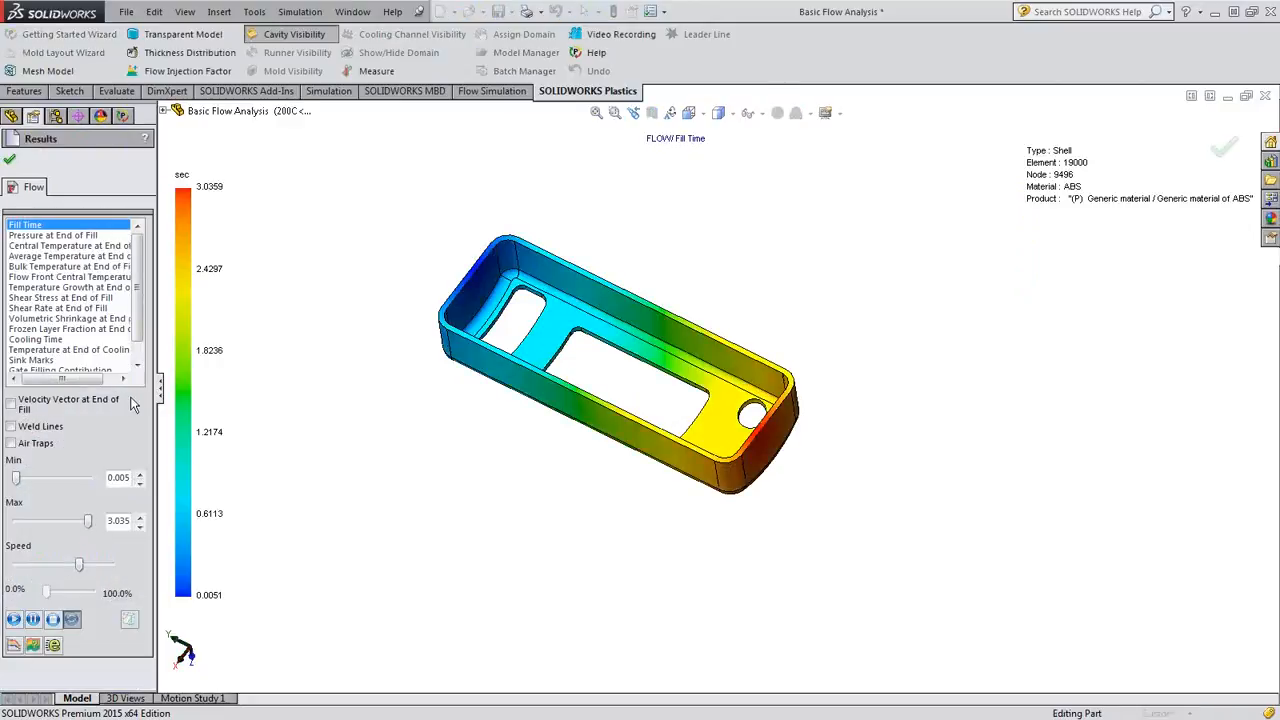
pyautogui.moveTo(158, 395); pyautogui.dragTo(195, 385)
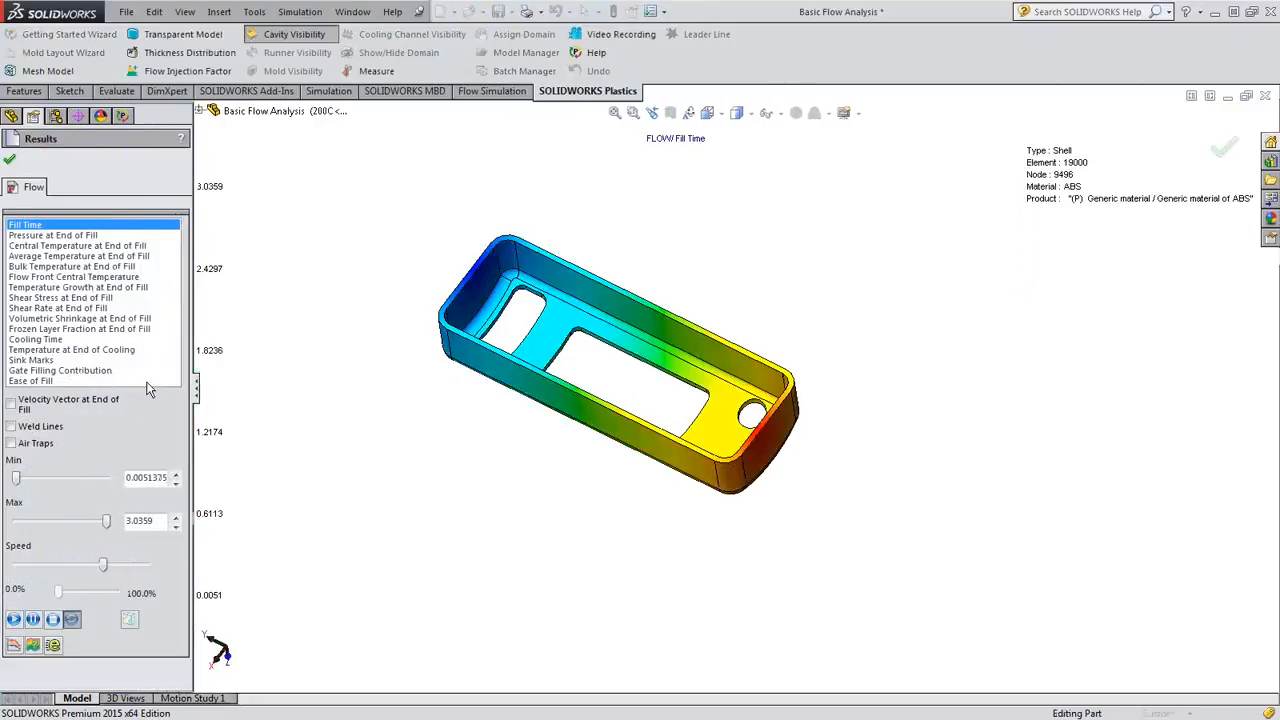
# - Play the Fill Time animation, view the filling from another angle and pause it
pyautogui.click(34, 620)
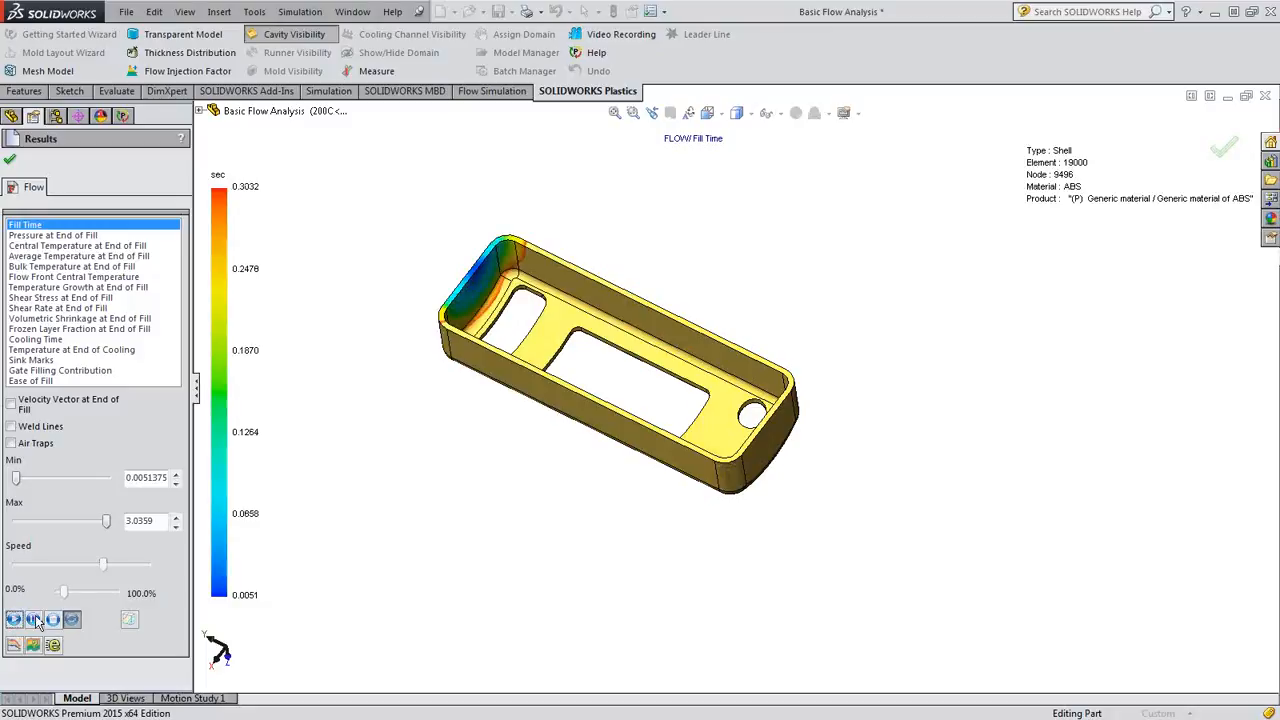
pyautogui.moveTo(324, 337); pyautogui.dragTo(548, 430, button='middle')
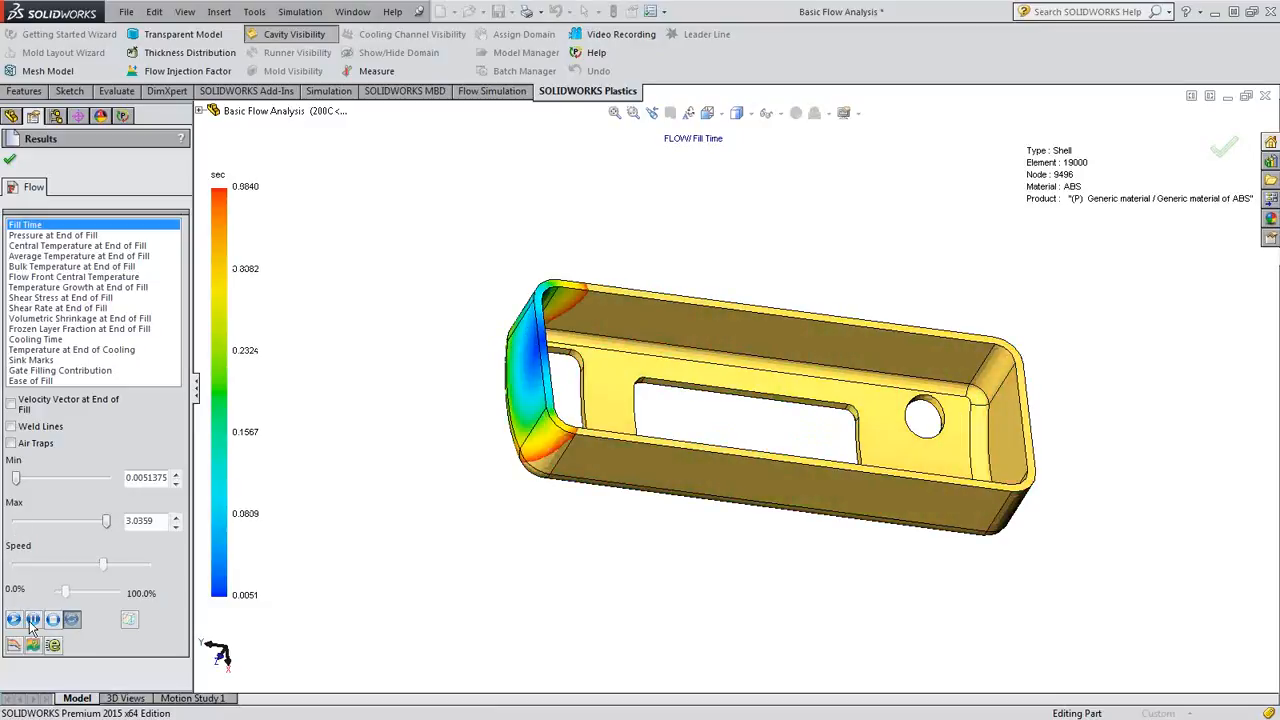
pyautogui.click(32, 621)
# - Display the weld lines and air traps on the transparent model and examine where they form
pyautogui.click(11, 426)
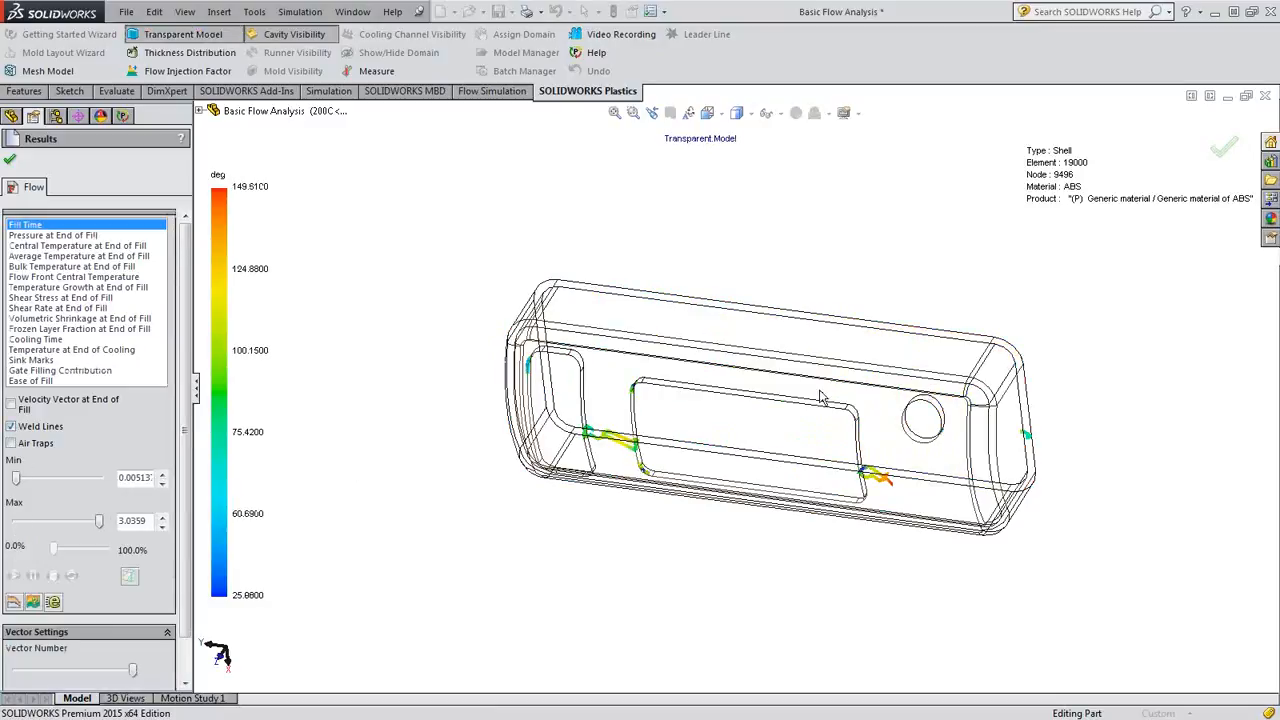
pyautogui.scroll(-6, 716, 420)
pyautogui.moveTo(649, 443); pyautogui.dragTo(526, 531, button='middle')
pyautogui.scroll(6, 552, 524)
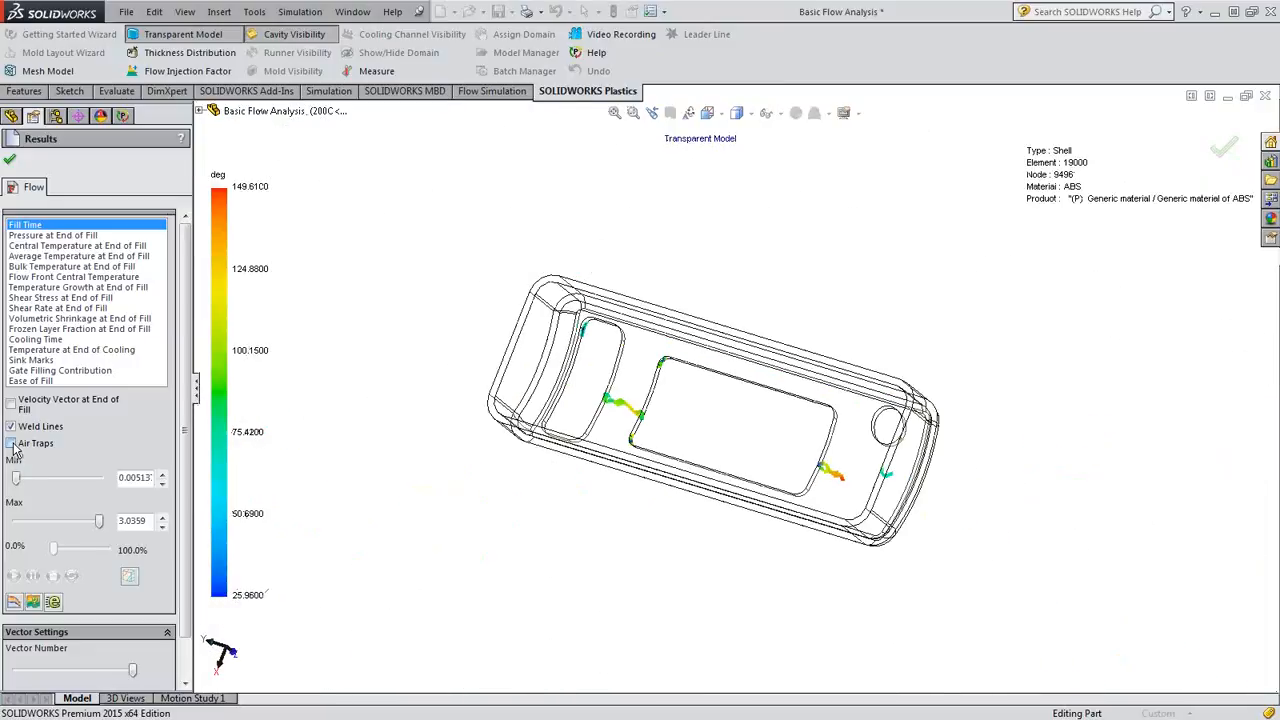
pyautogui.click(12, 445)
pyautogui.moveTo(597, 480); pyautogui.dragTo(560, 470, button='middle')
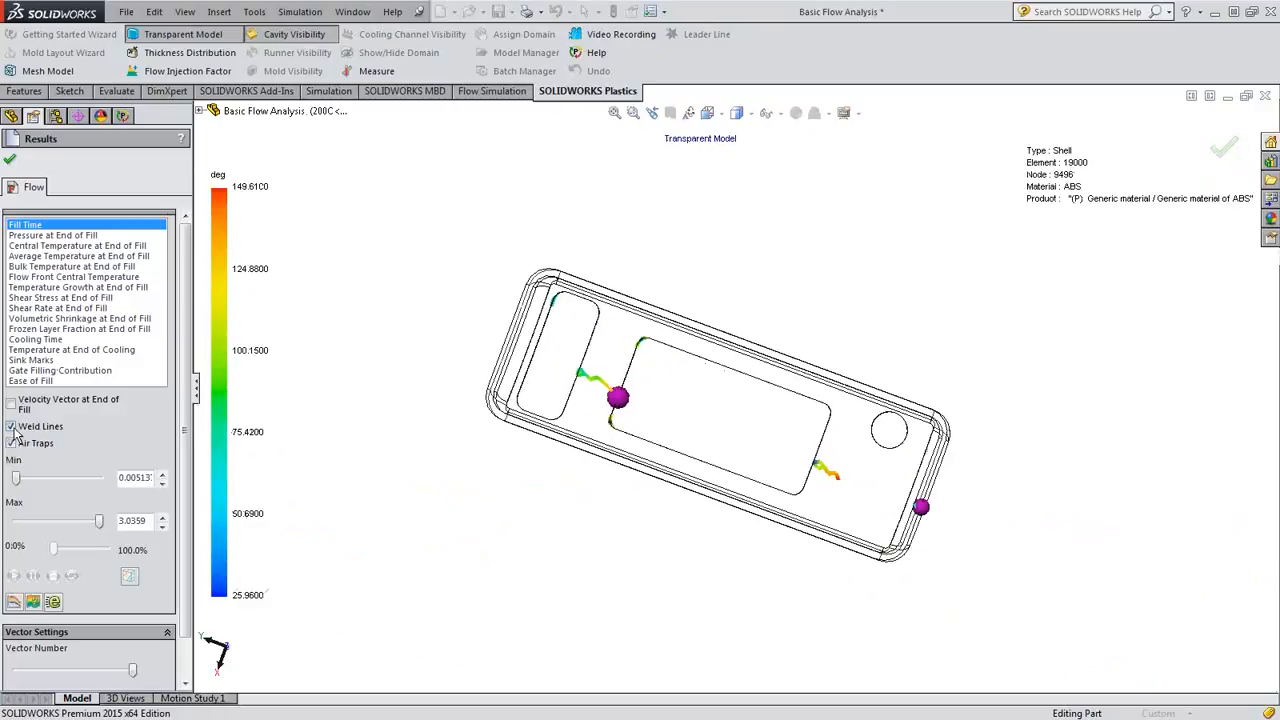
# - Hide the weld lines and play the Fill Time animation to examine the flow front around the air traps, stopping it at the end
pyautogui.click(11, 427)
pyautogui.click(15, 618)
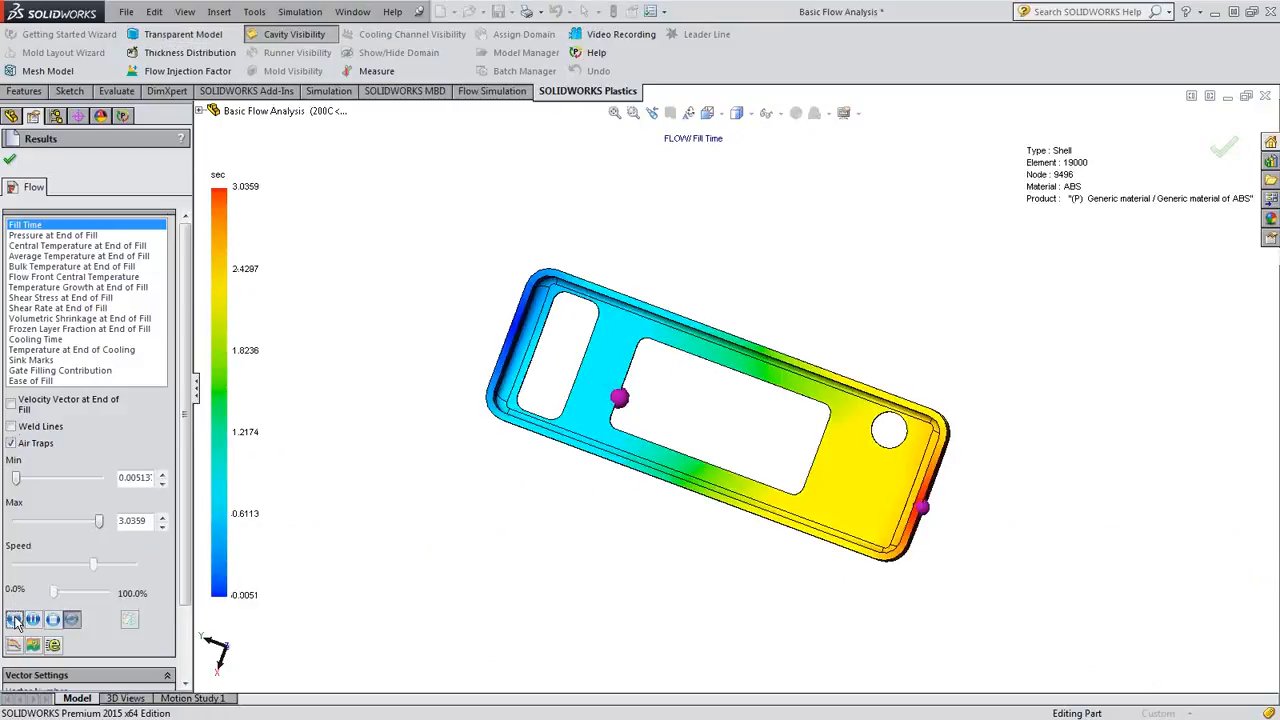
pyautogui.scroll(-5, 614, 397)
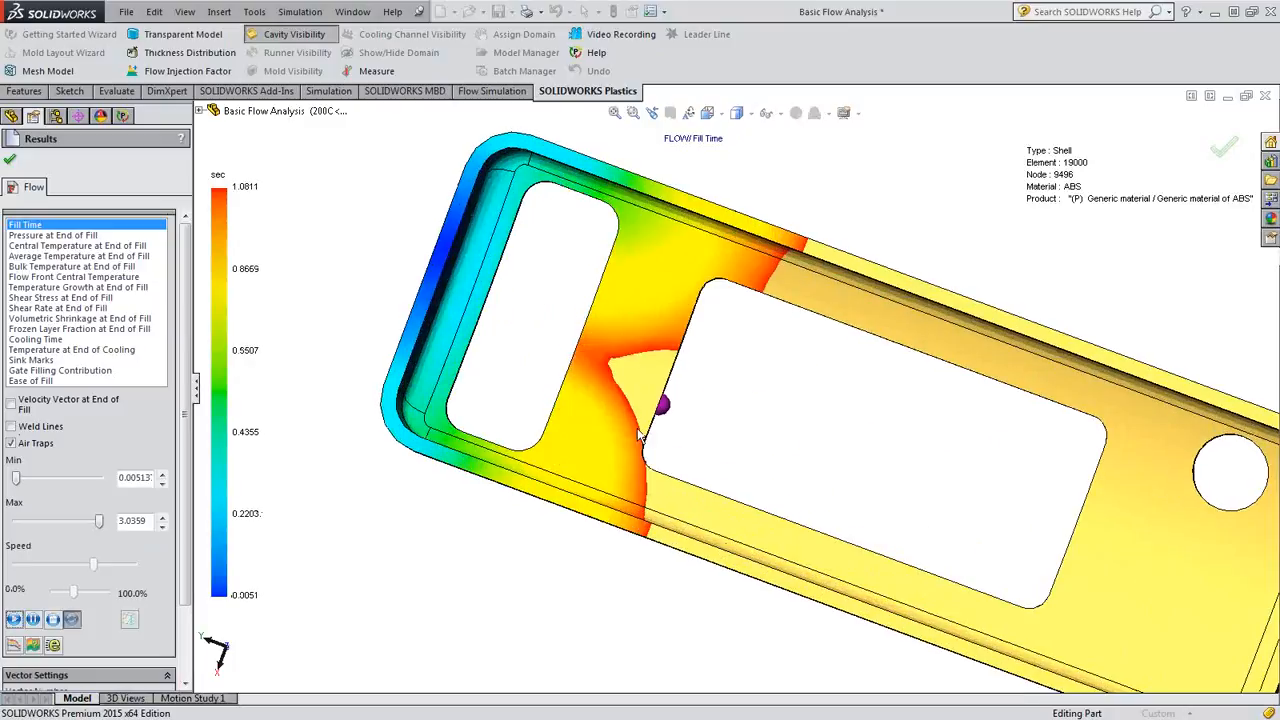
pyautogui.scroll(-2, 1100, 530)
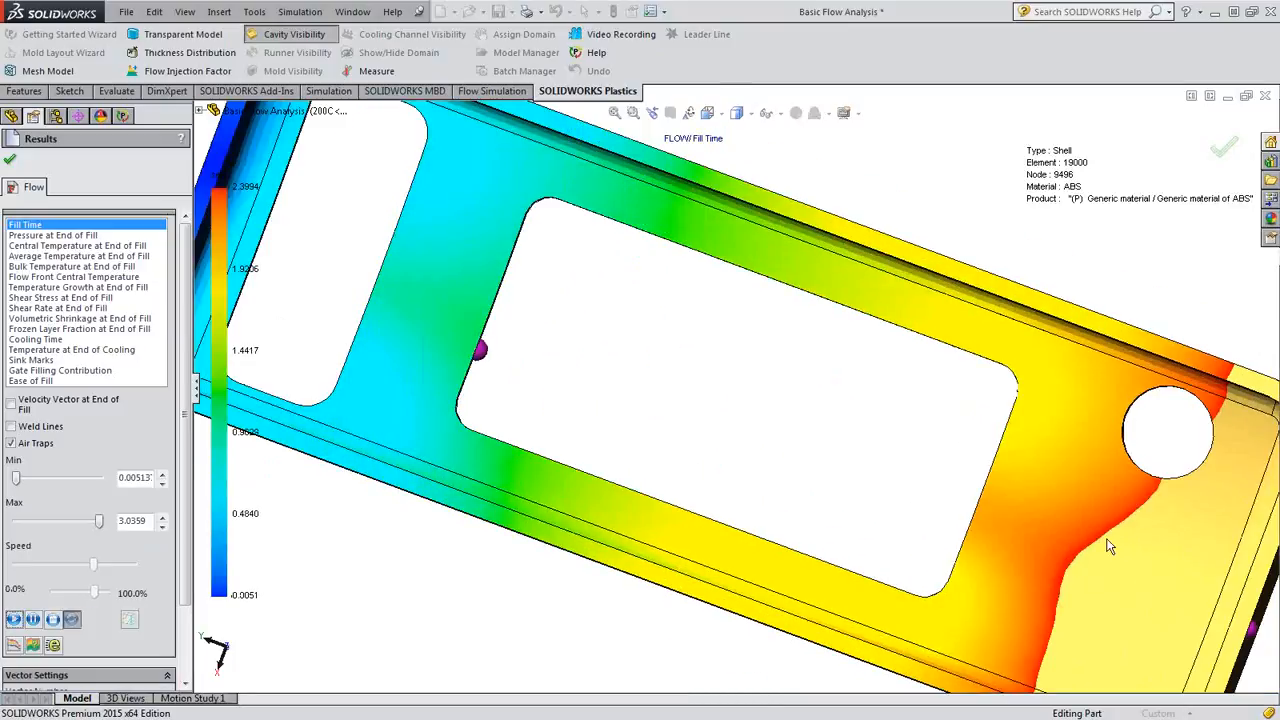
pyautogui.scroll(2, 1179, 568)
pyautogui.moveTo(1169, 562); pyautogui.dragTo(1115, 550, button='middle')
pyautogui.scroll(7, 1030, 530)
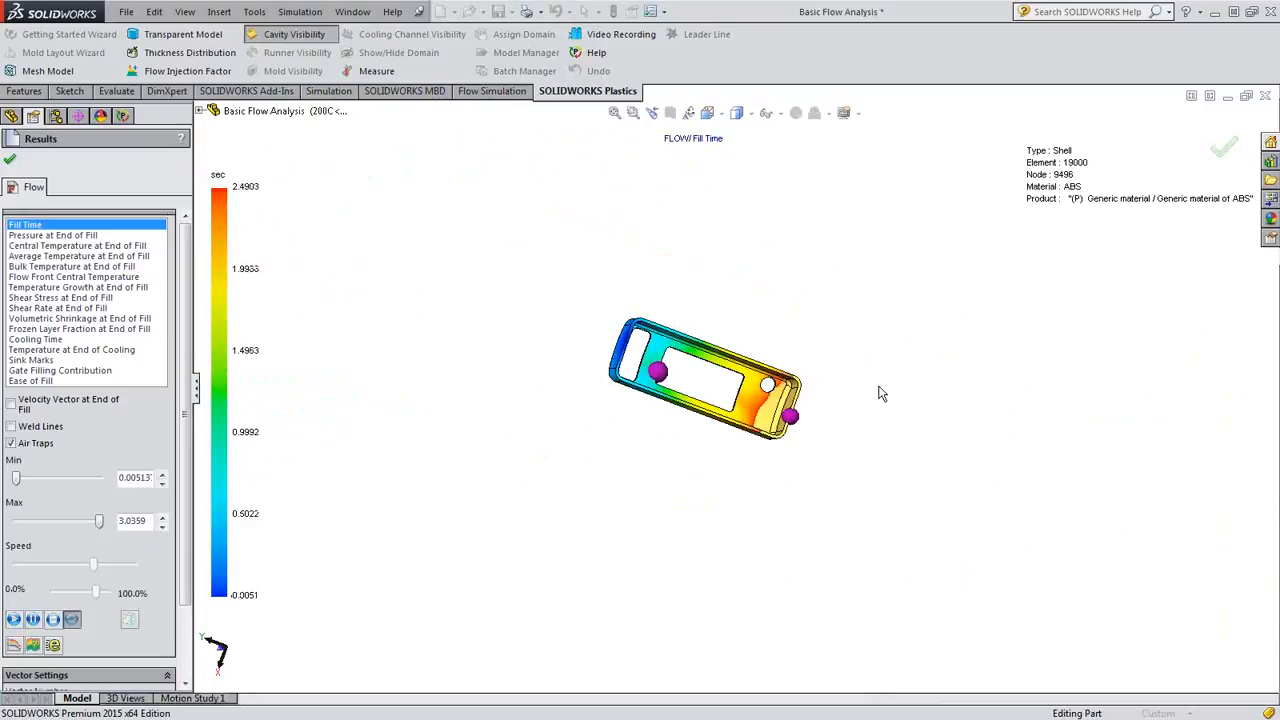
pyautogui.click(53, 622)
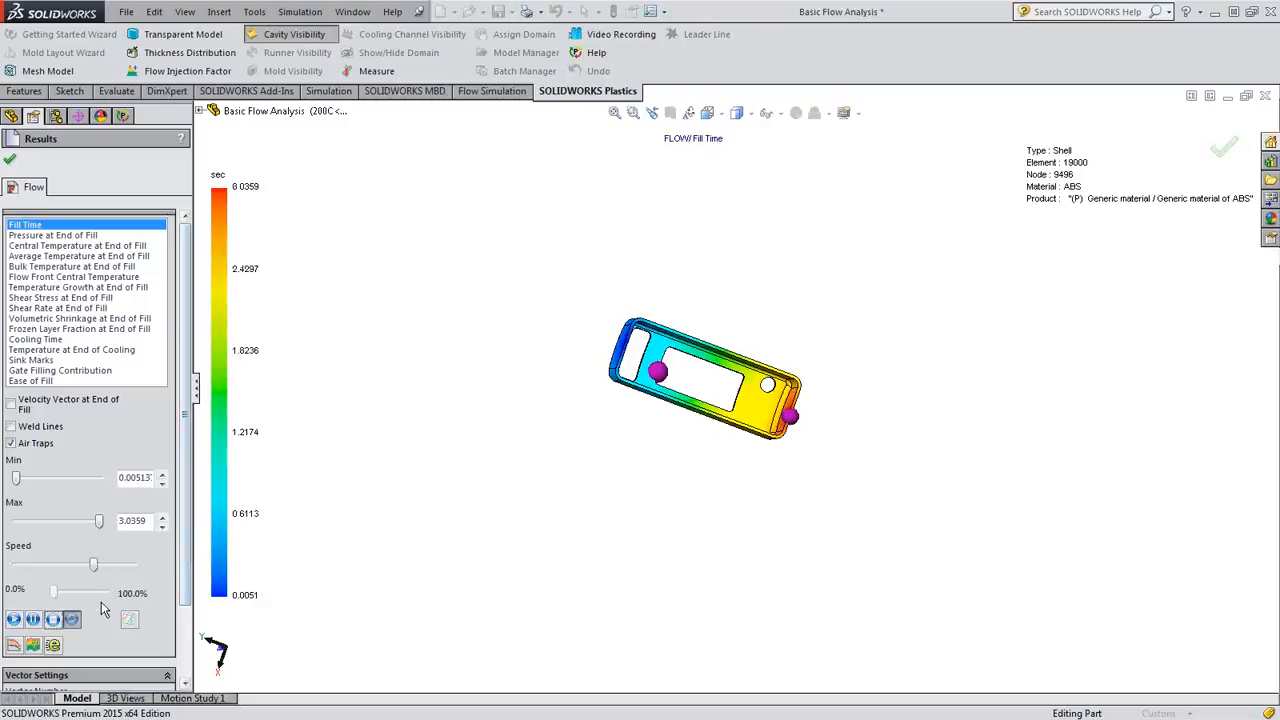
# - Read the Results Adviser's guidance for the Fill Time plot and close the adviser
pyautogui.click(33, 646)
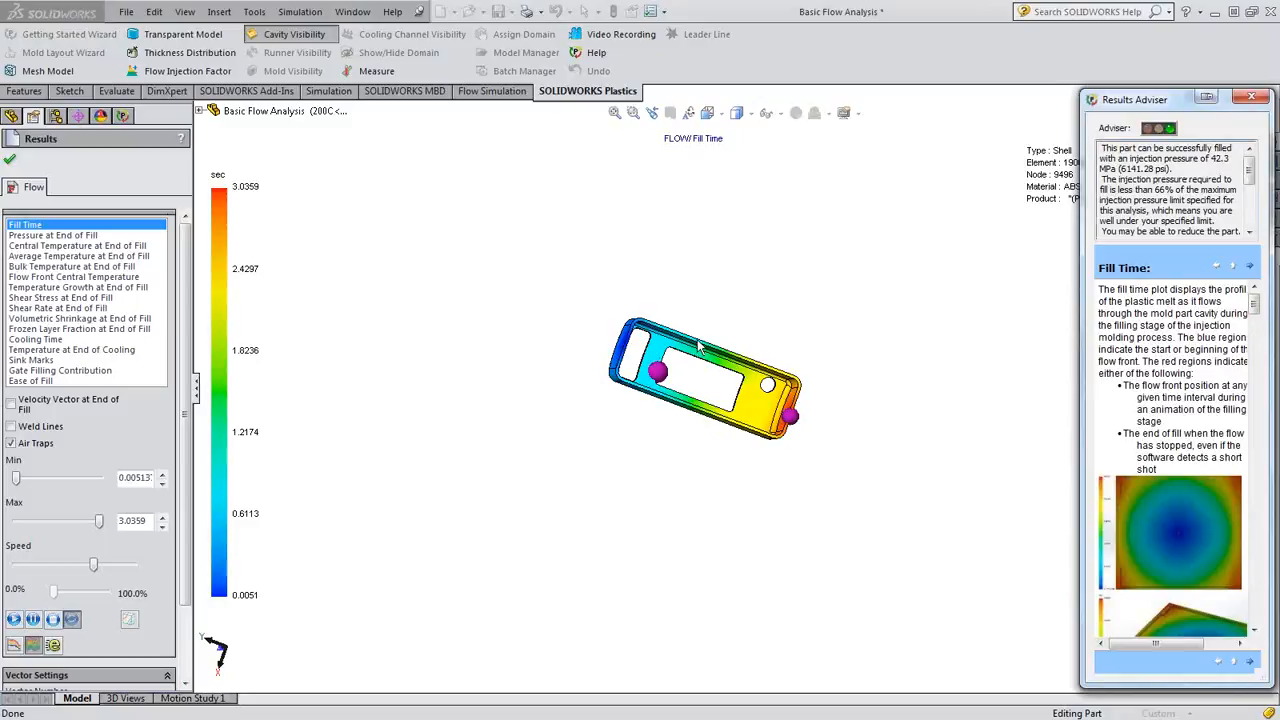
pyautogui.scroll(-5, 700, 345)
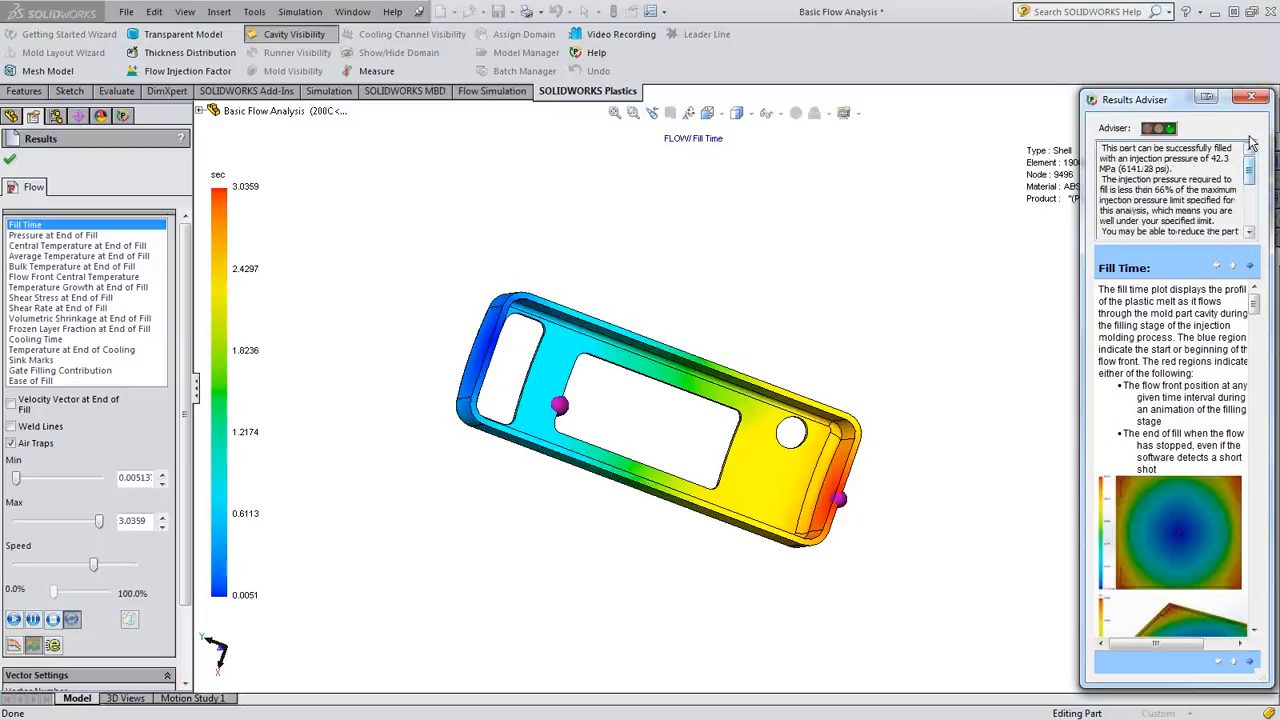
pyautogui.click(1251, 99)
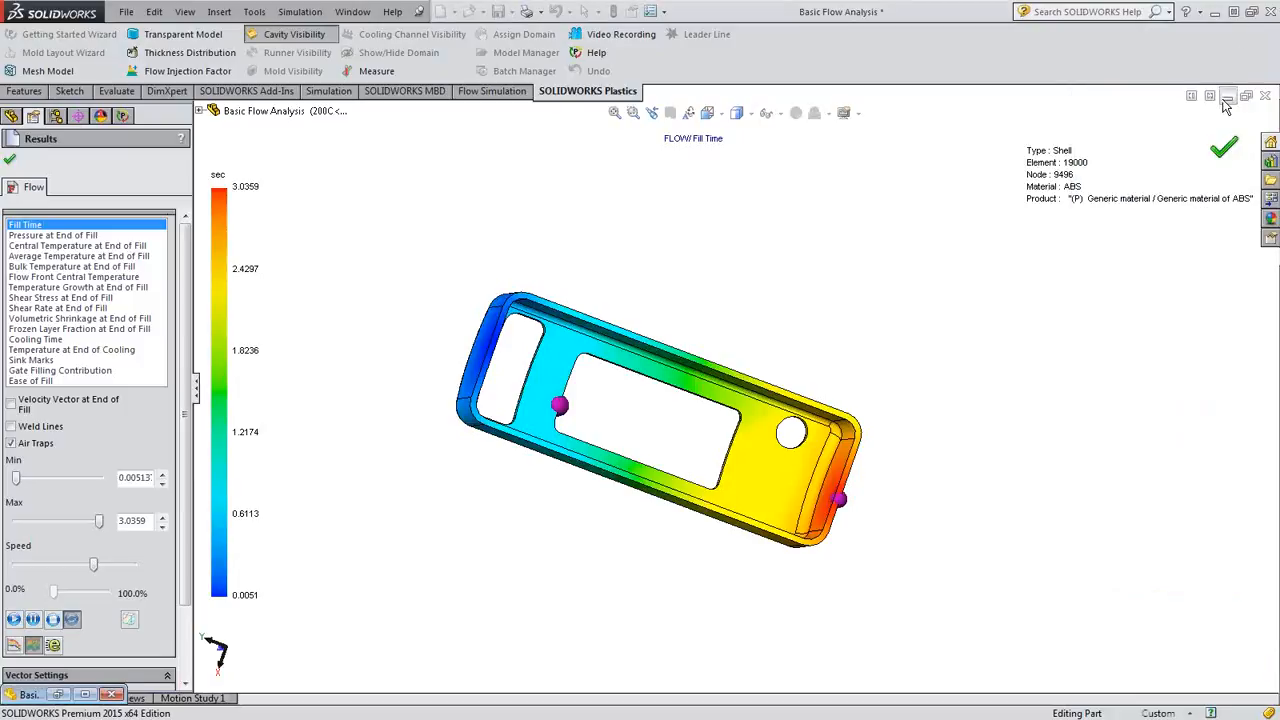
pyautogui.click(1228, 96)
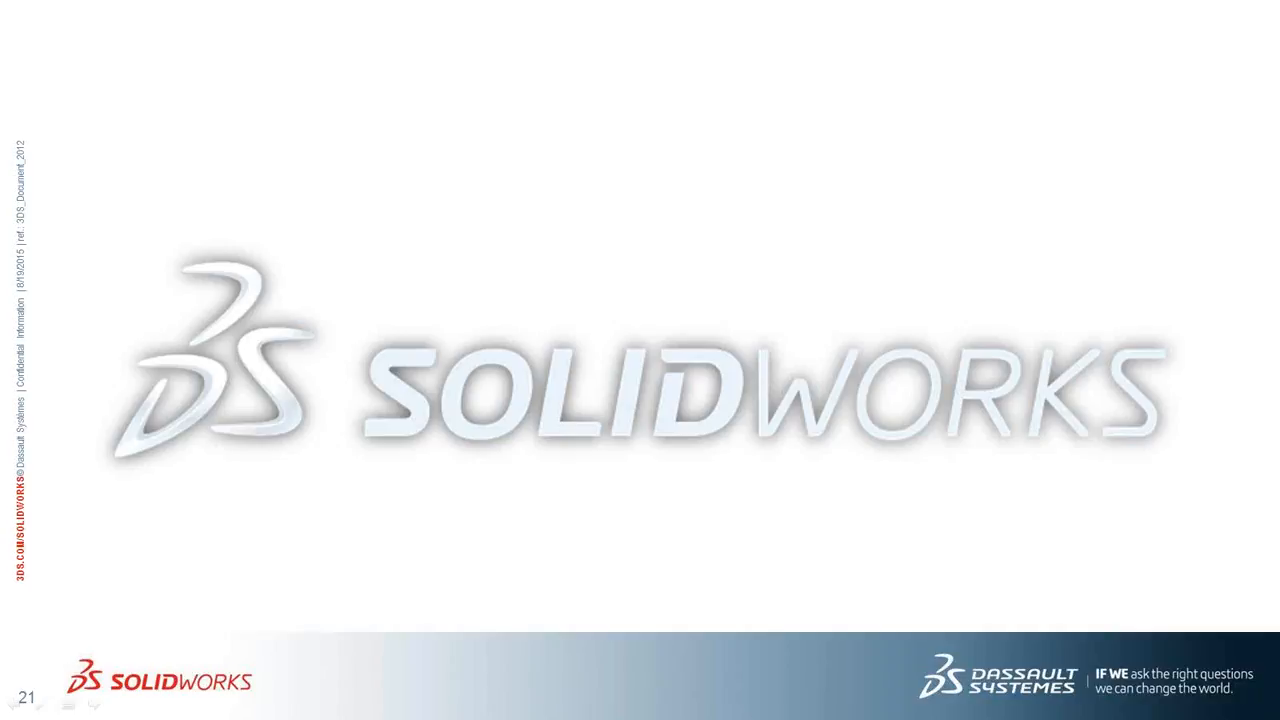